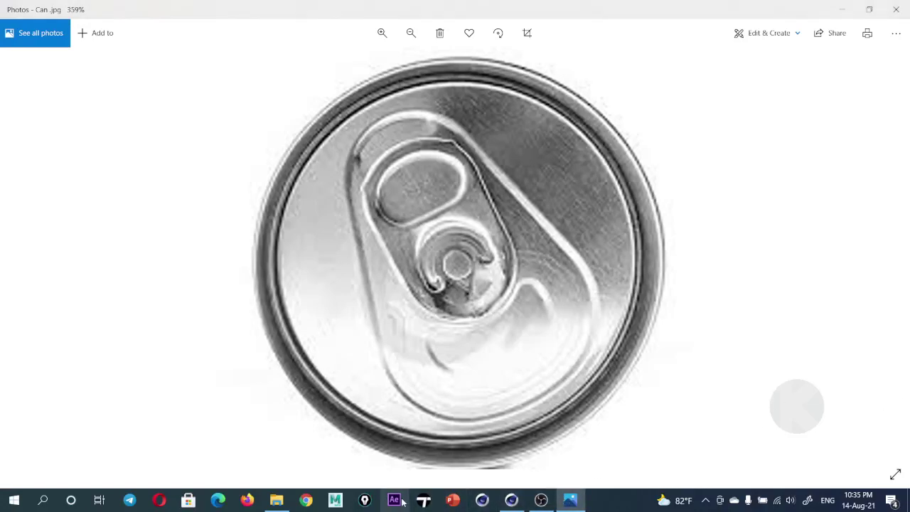
Select the Freshy-Orange-Juice image in File Explorer, then minimize the Photos can-lid viewer.
left_click(276, 500)
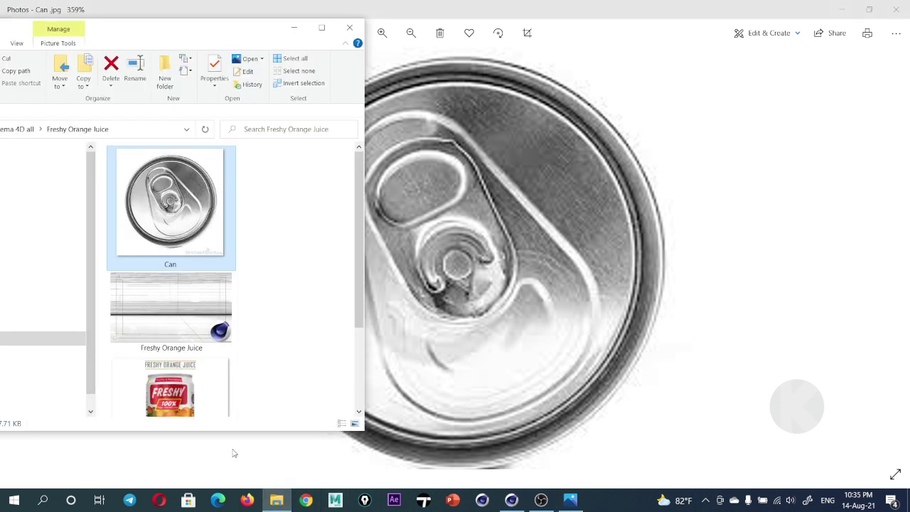
left_click(212, 384)
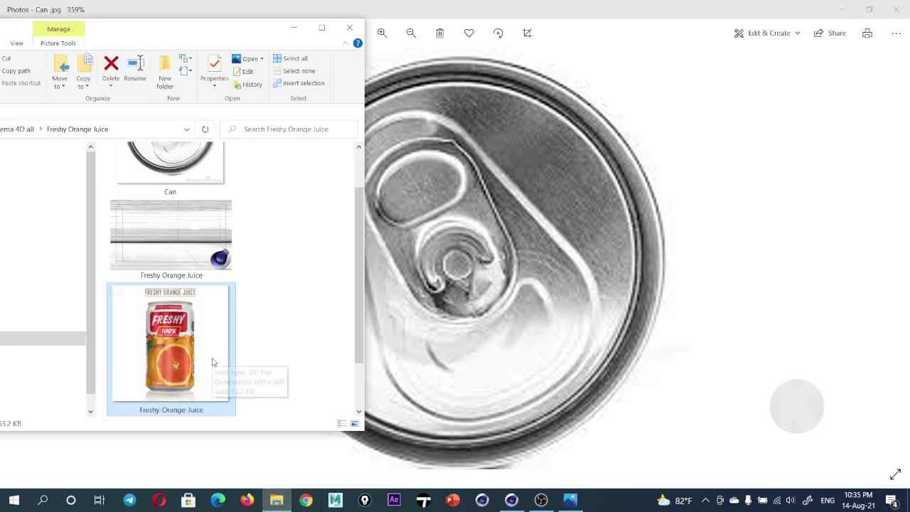
mouse_move(212, 362)
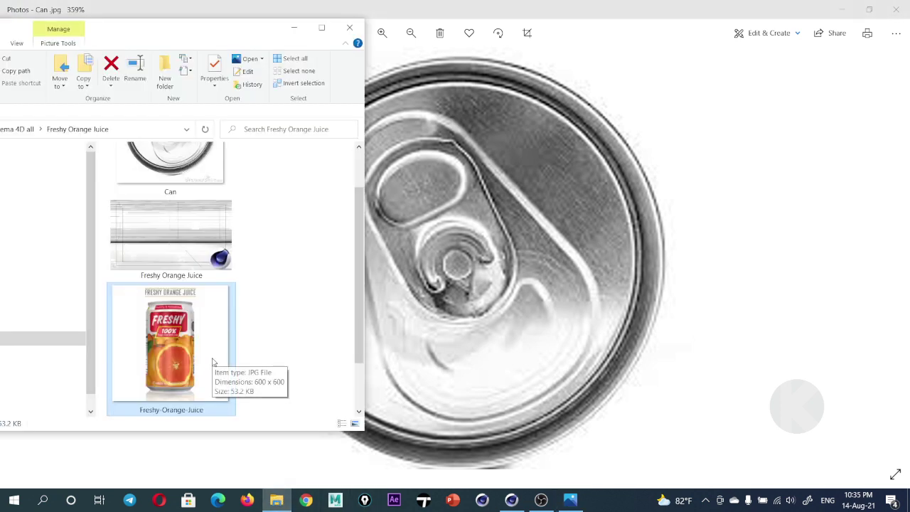
left_click(498, 10)
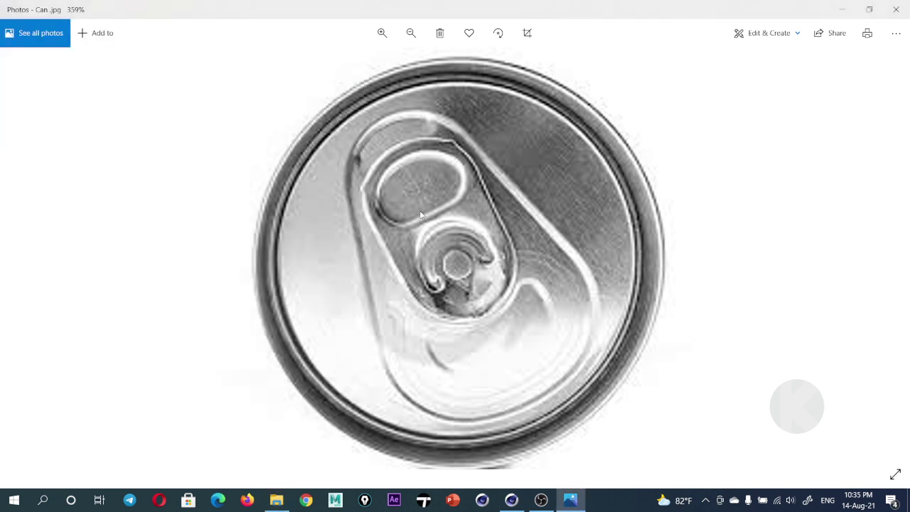
left_click(839, 10)
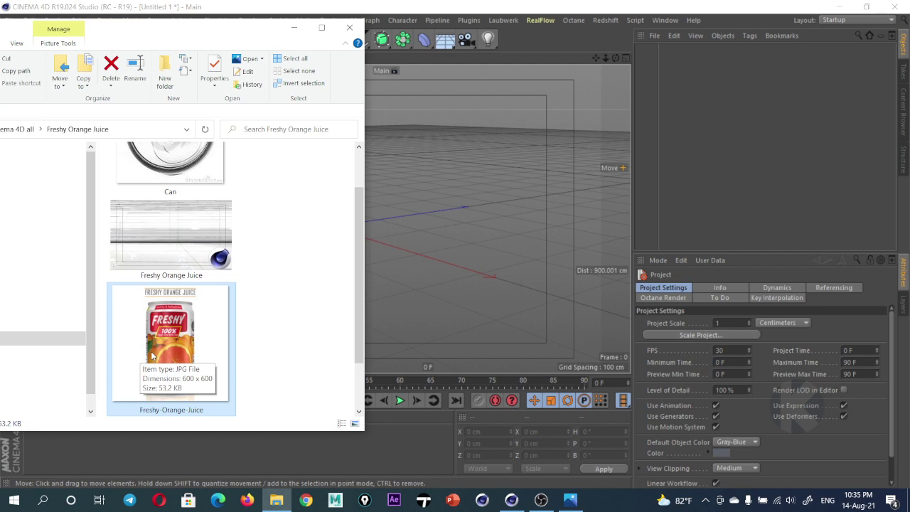
Maximize the Front view in Cinema 4D and re-centre it on the origin.
left_click(405, 221)
middle_click(334, 229)
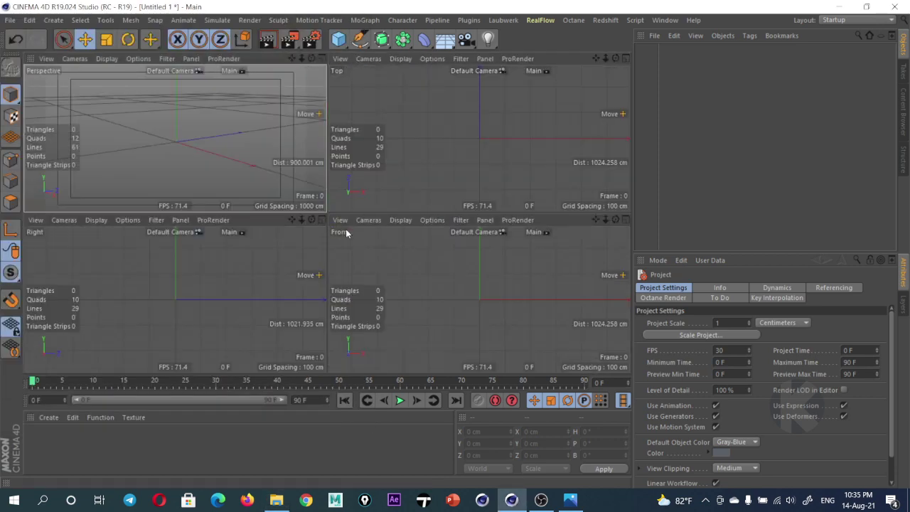
middle_click(235, 167)
middle_click(236, 171)
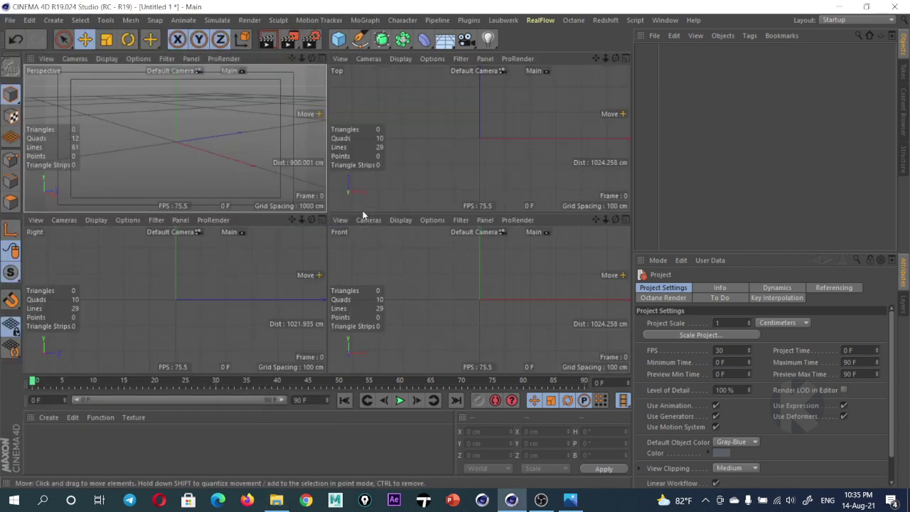
middle_click(437, 262)
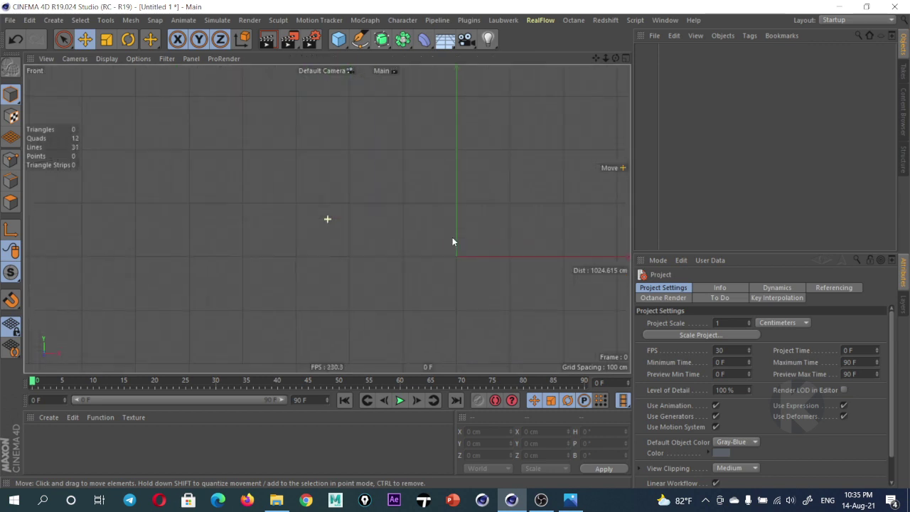
mouse_move(453, 242)
middle_mouse_down("alt")
mouse_move(383, 214)
mouse_move(326, 214)
middle_mouse_up("alt")
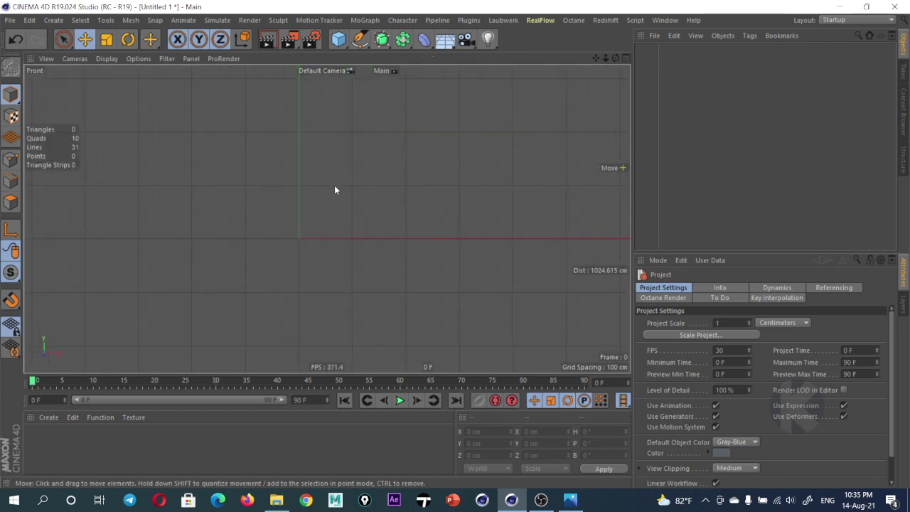
Add a 400 cm Plane primitive and set its Orientation to -Z to face the front view.
left_click(339, 39)
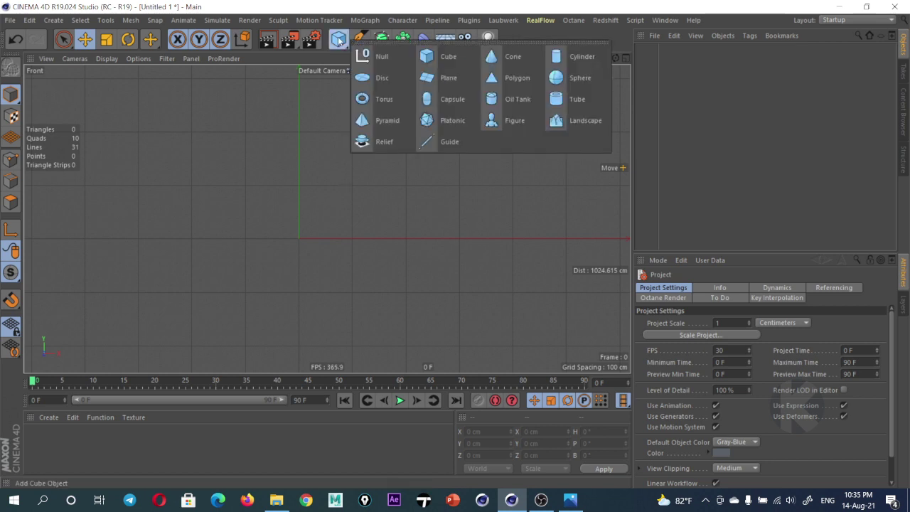
left_click(449, 79)
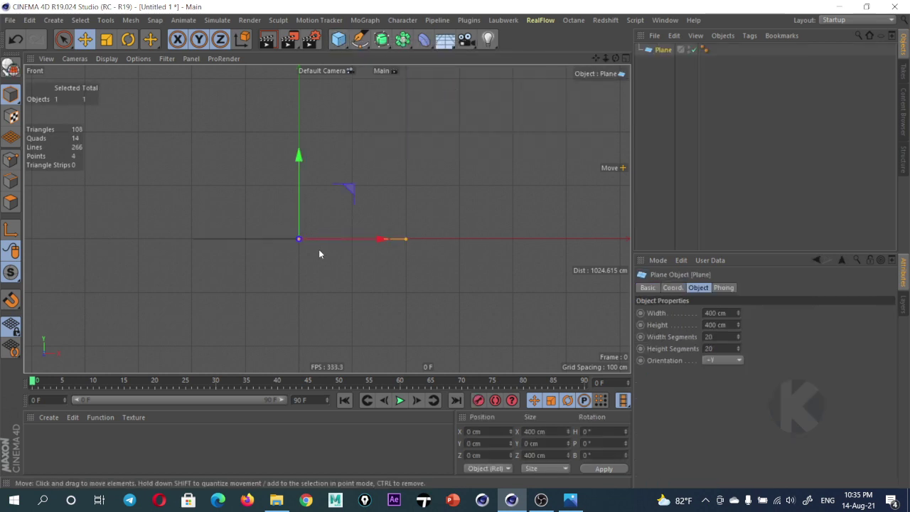
left_click(725, 361)
left_click(724, 395)
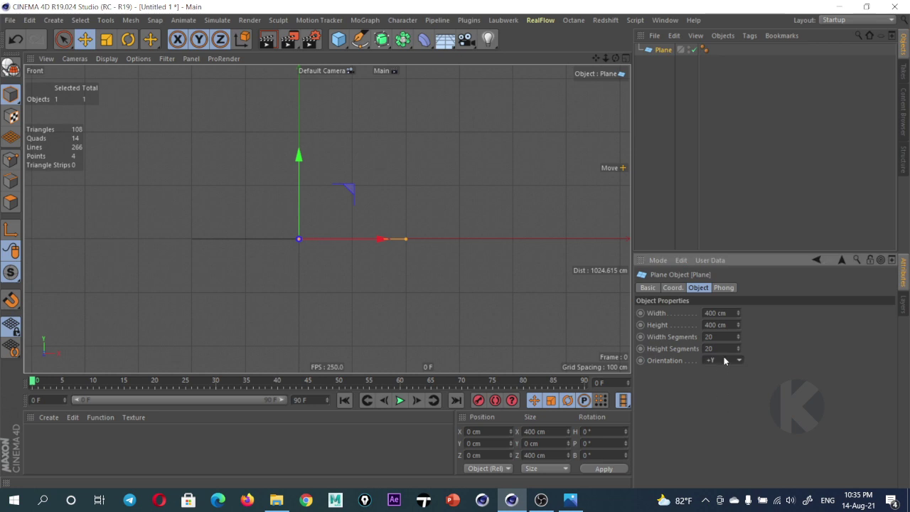
left_click(725, 361)
left_click(717, 401)
left_click(716, 363)
left_click(717, 384)
left_click(719, 361)
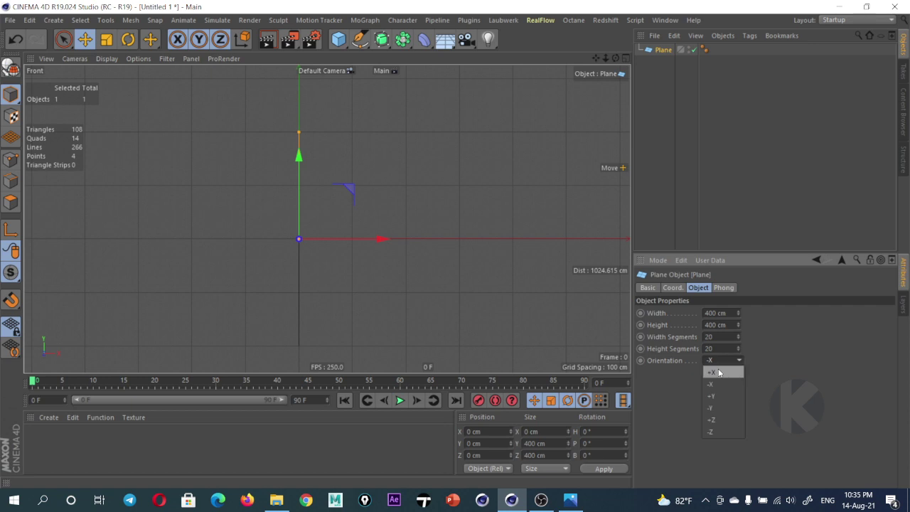
left_click(718, 371)
left_click(724, 360)
left_click(711, 430)
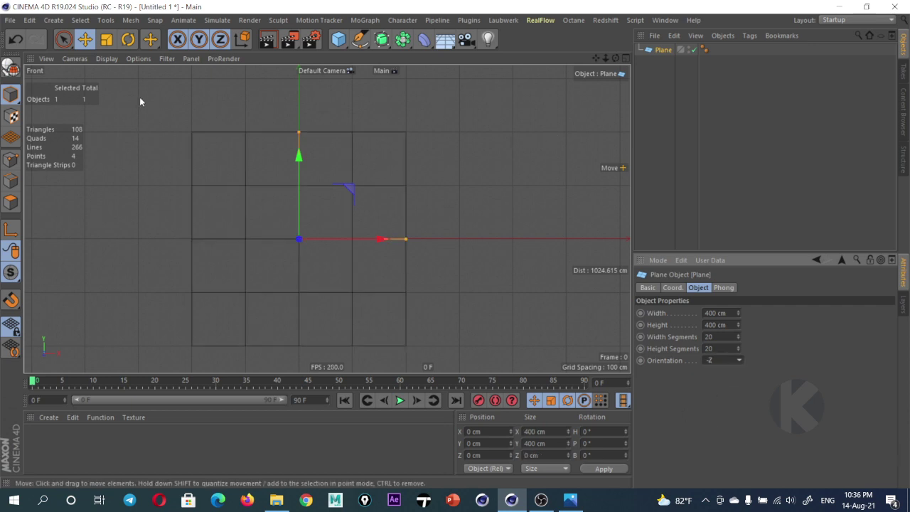
Switch the viewport display to Gouraud Shading.
left_click(114, 59)
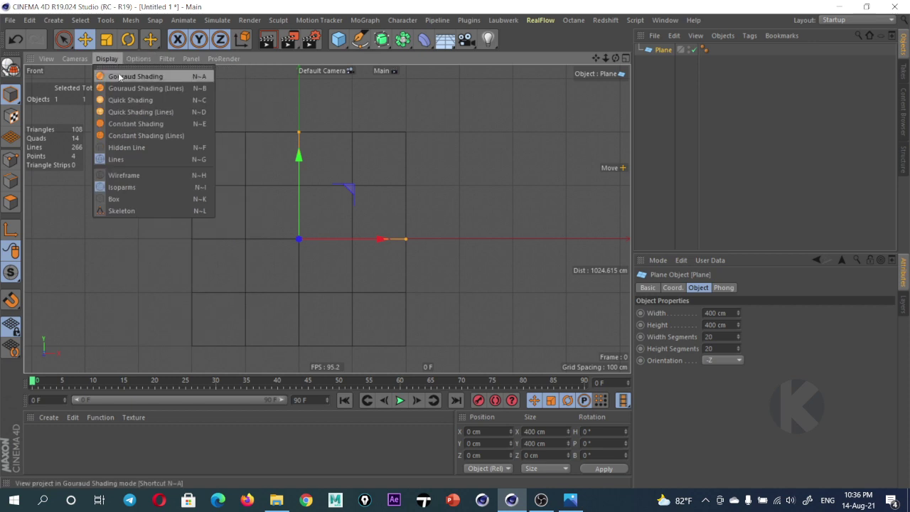
left_click(121, 77)
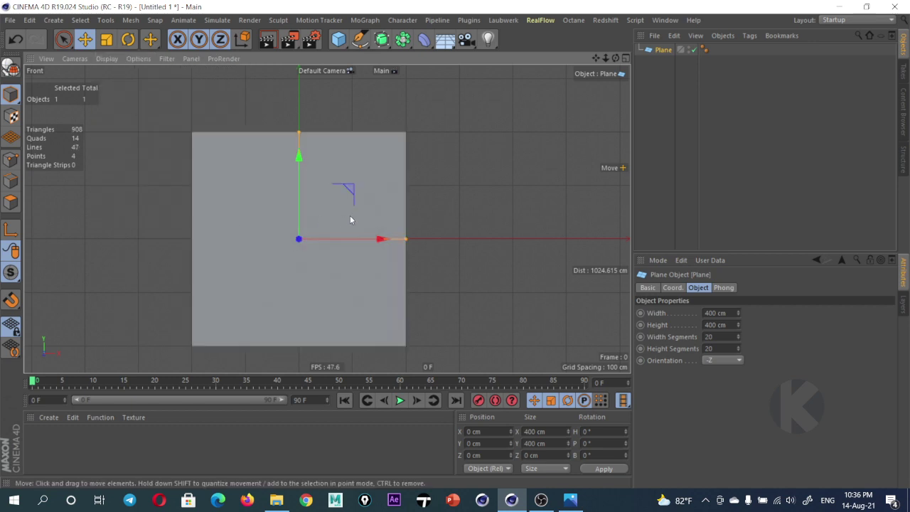
scroll(393, 203, "down", 2)
scroll(392, 203, "down", 2)
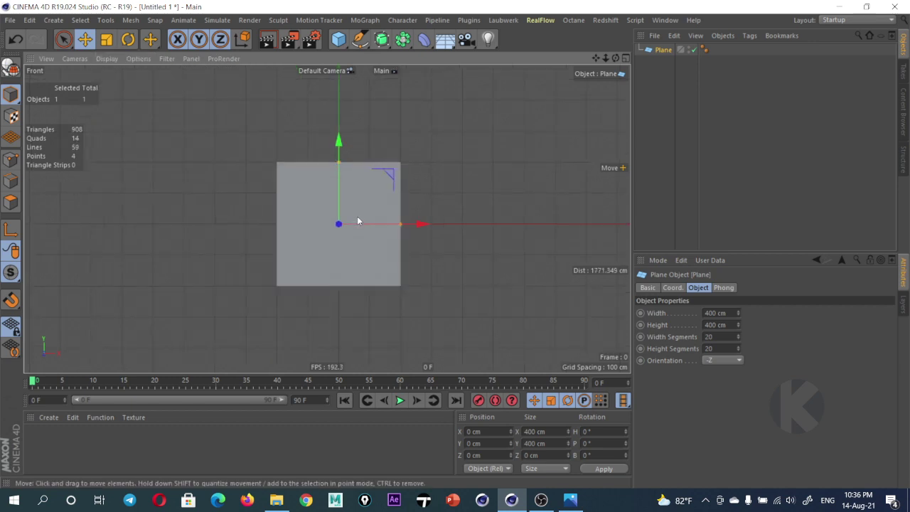
scroll(360, 213, "up", 5)
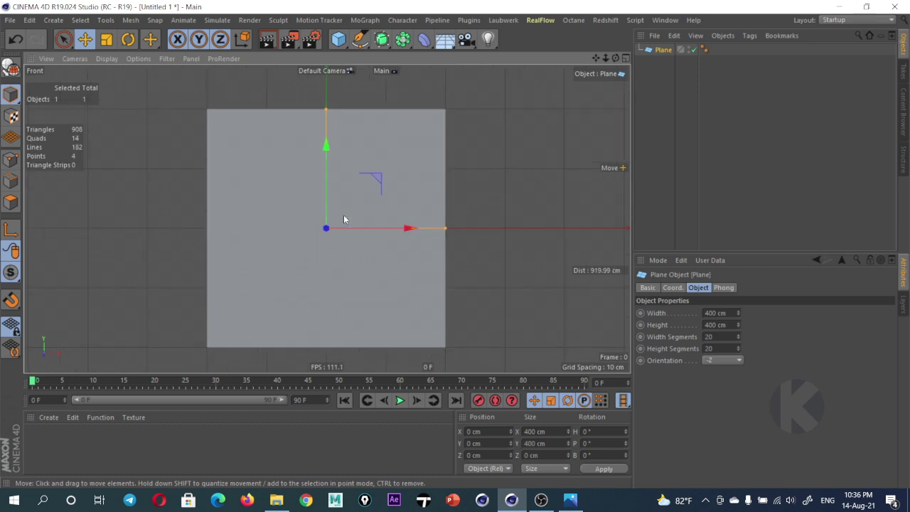
left_click(112, 60)
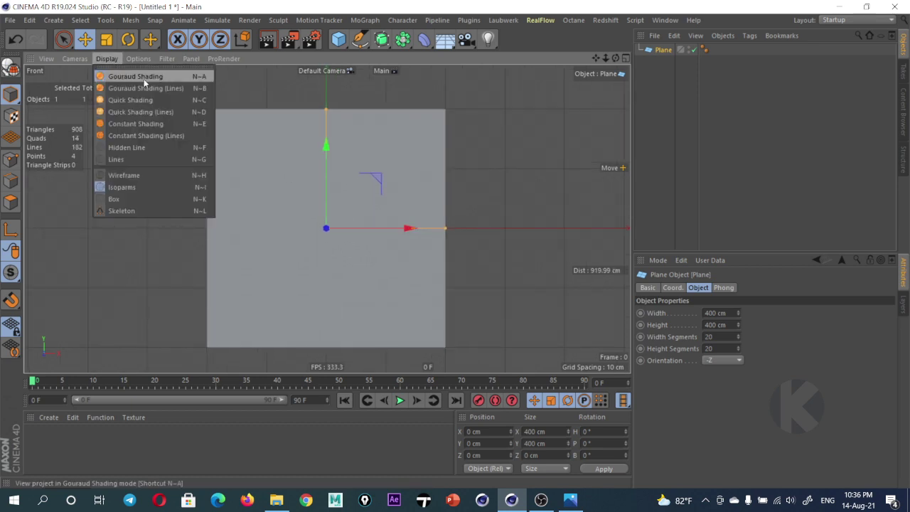
left_click(172, 288)
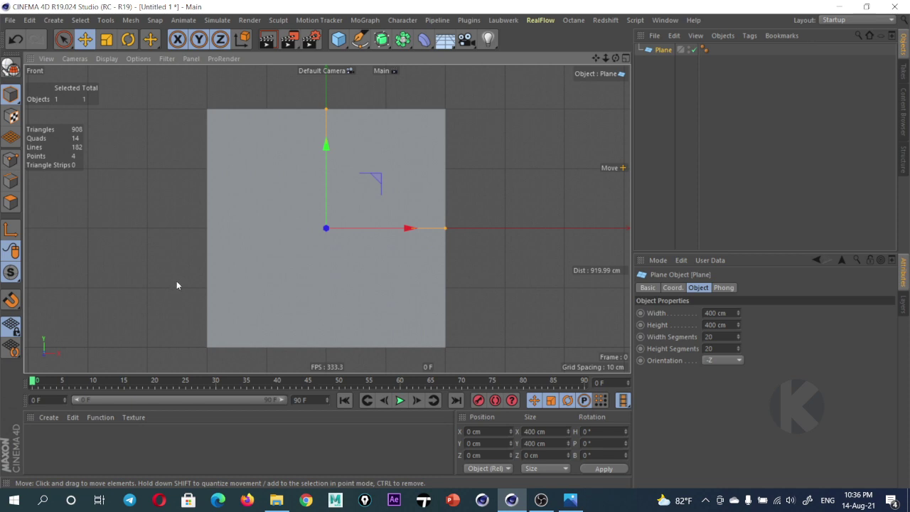
Create materials from the Freshy-Orange-Juice and can-lid JPGs, copying both images into the project.
left_click(277, 500)
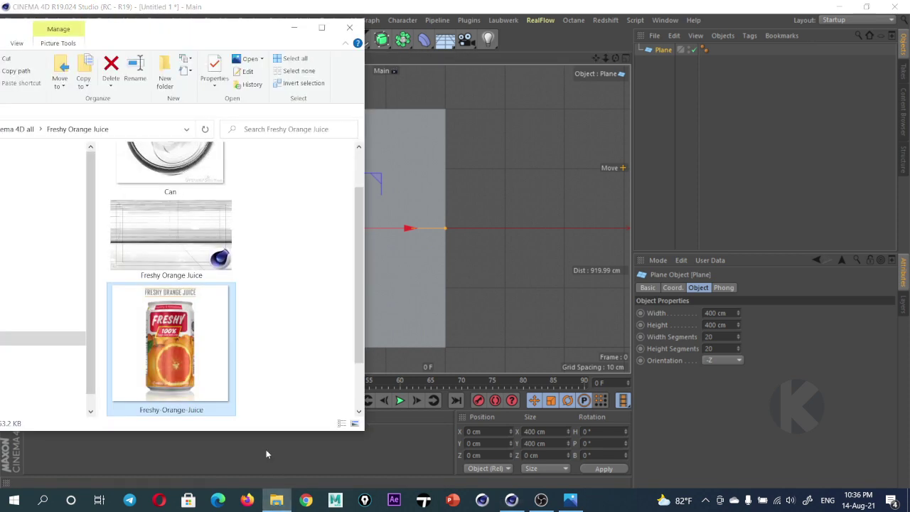
mouse_move(152, 336)
left_mouse_down()
mouse_move(360, 456)
mouse_move(375, 449)
left_mouse_up()
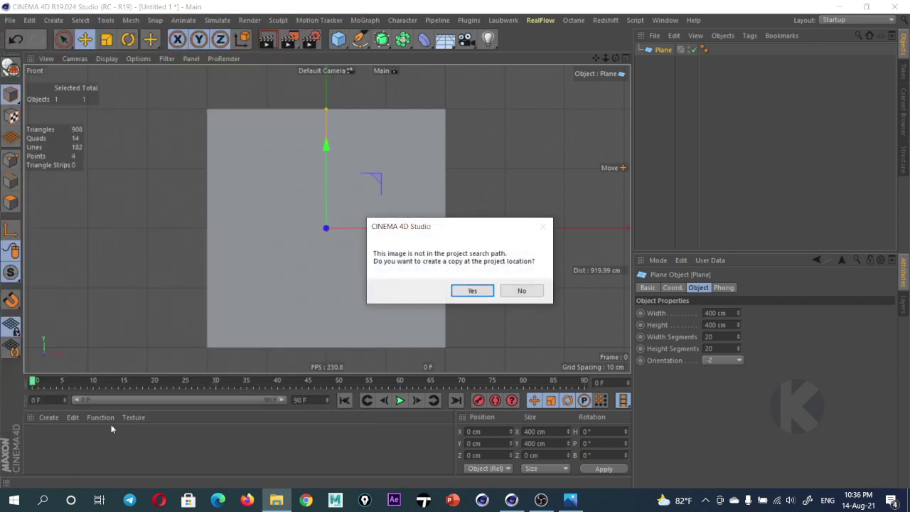
left_click(469, 290)
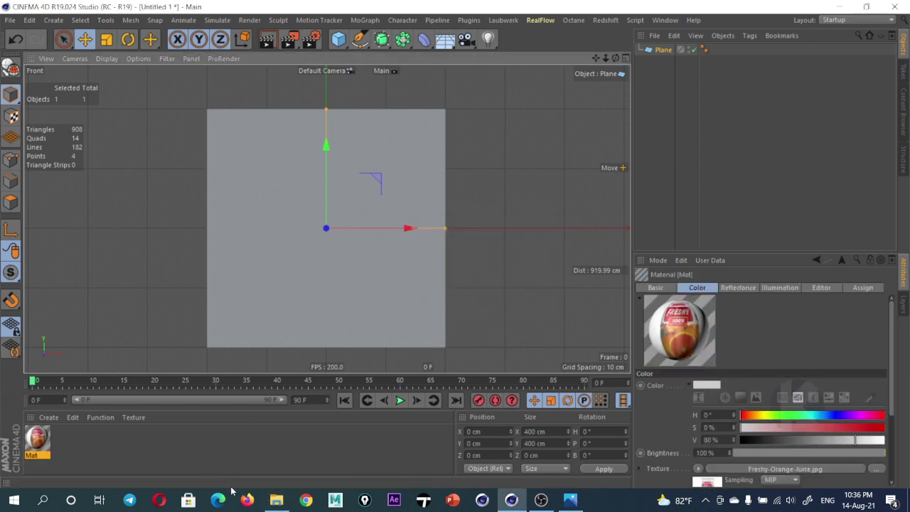
left_click(277, 500)
scroll(191, 162, "up", 2)
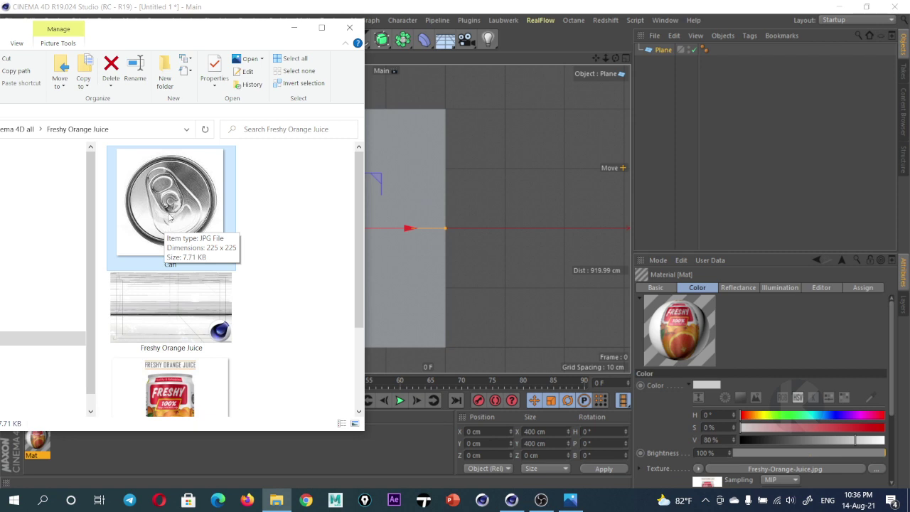
mouse_move(166, 226)
left_mouse_down()
mouse_move(402, 449)
mouse_move(459, 335)
left_mouse_up()
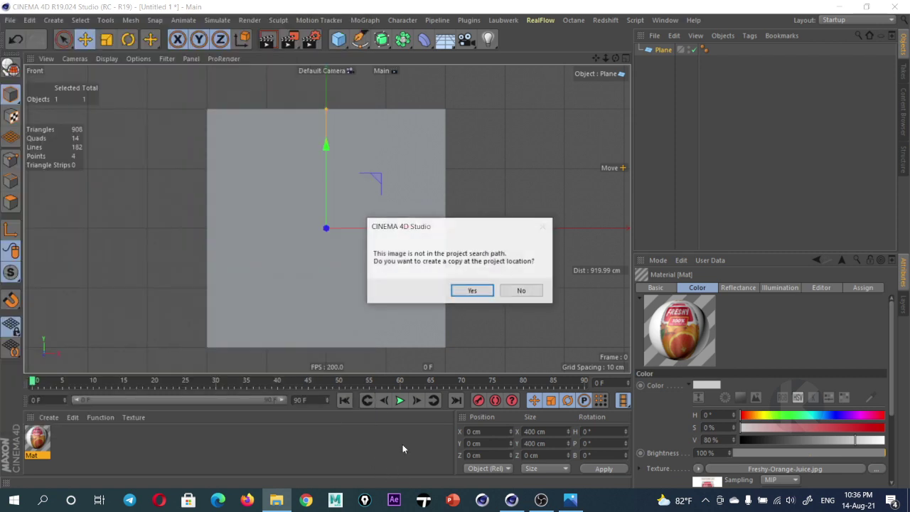
left_click(473, 291)
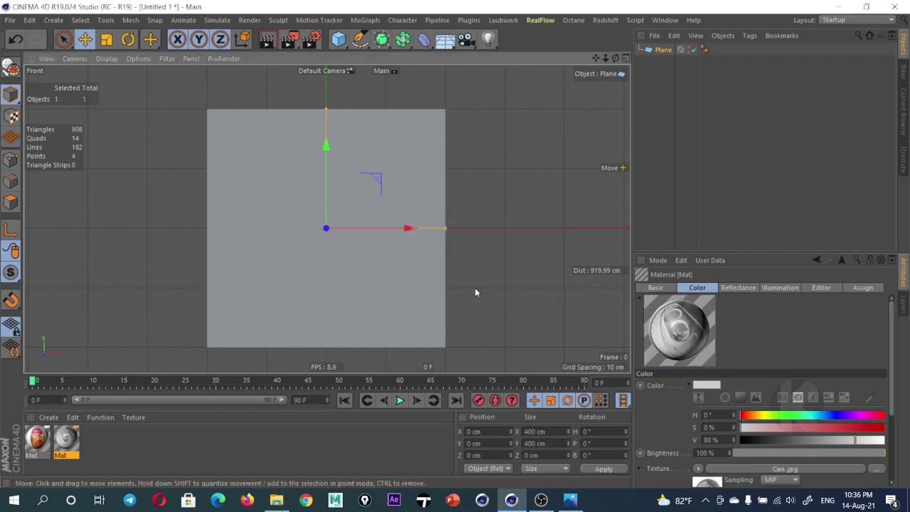
Apply the juice material to the upright plane, move it up and back, and add a floor plane.
left_click(375, 222)
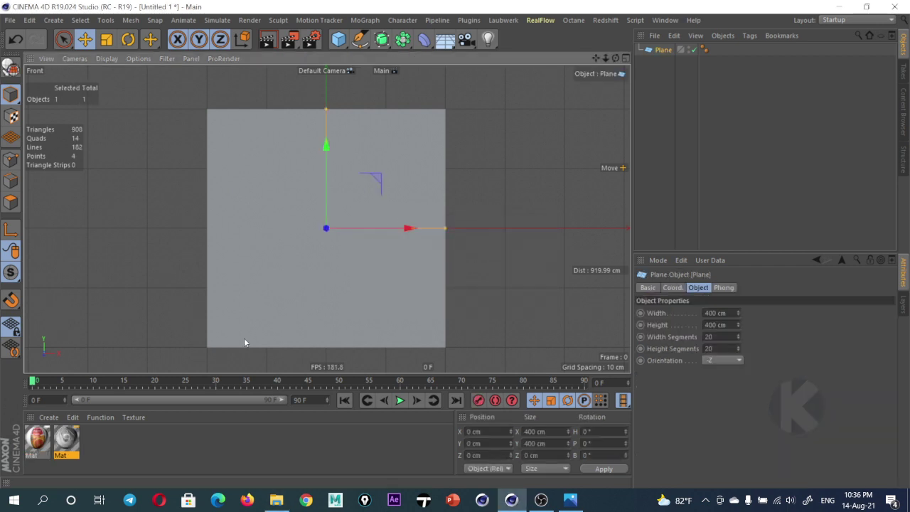
left_click_drag(37, 439, 278, 280)
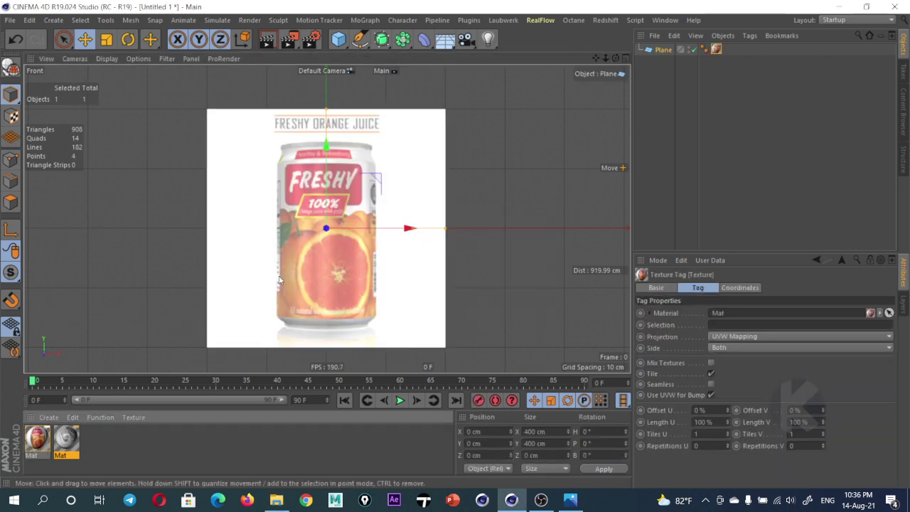
middle_click(427, 213)
middle_click(261, 158)
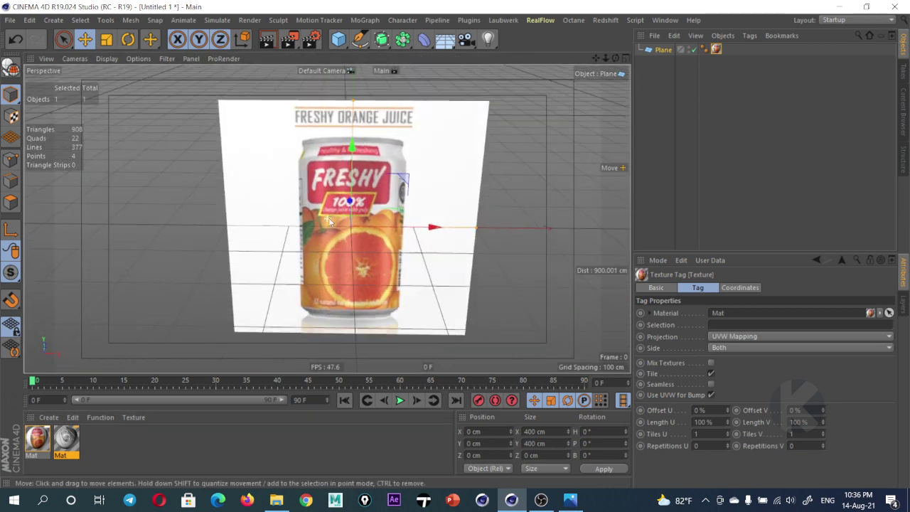
mouse_move(329, 221)
left_mouse_down("alt")
mouse_move(299, 217)
mouse_move(285, 102)
left_mouse_up("alt")
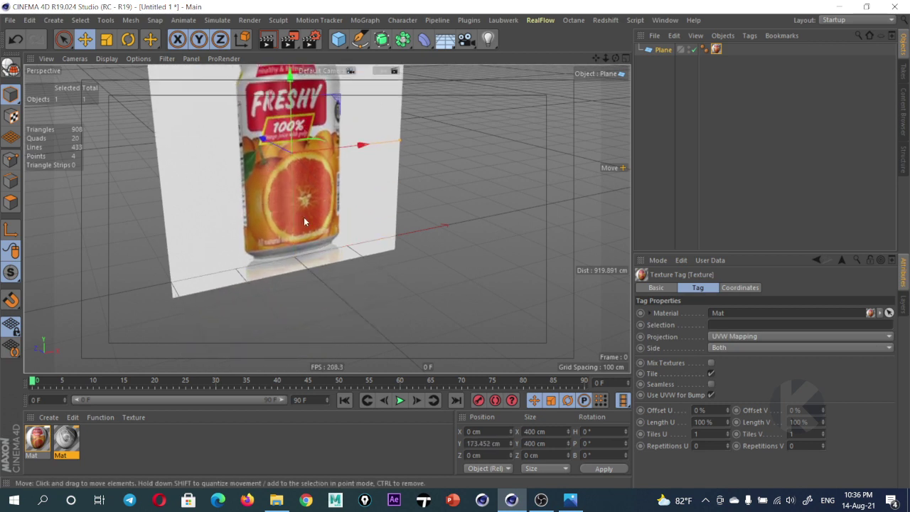
mouse_move(304, 222)
left_mouse_down()
mouse_move(269, 199)
mouse_move(344, 261)
mouse_move(334, 241)
mouse_move(318, 238)
left_mouse_up()
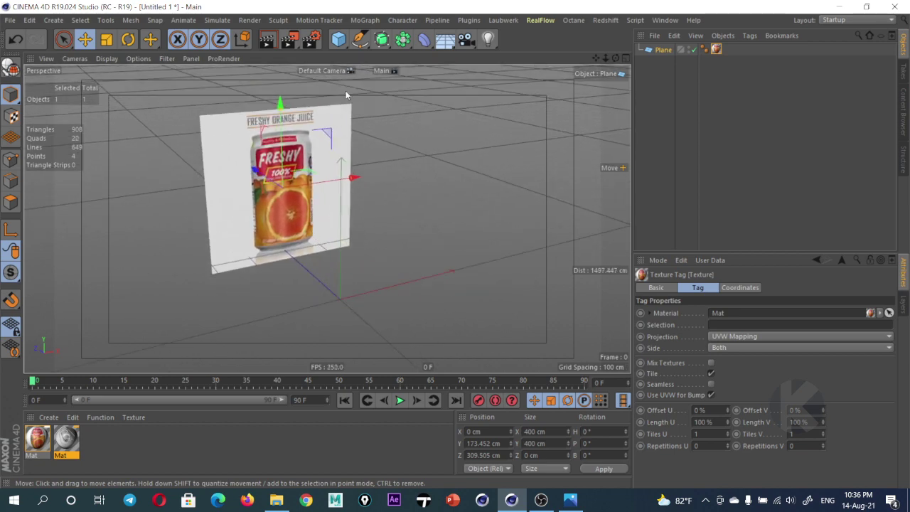
left_click_drag(338, 39, 377, 75)
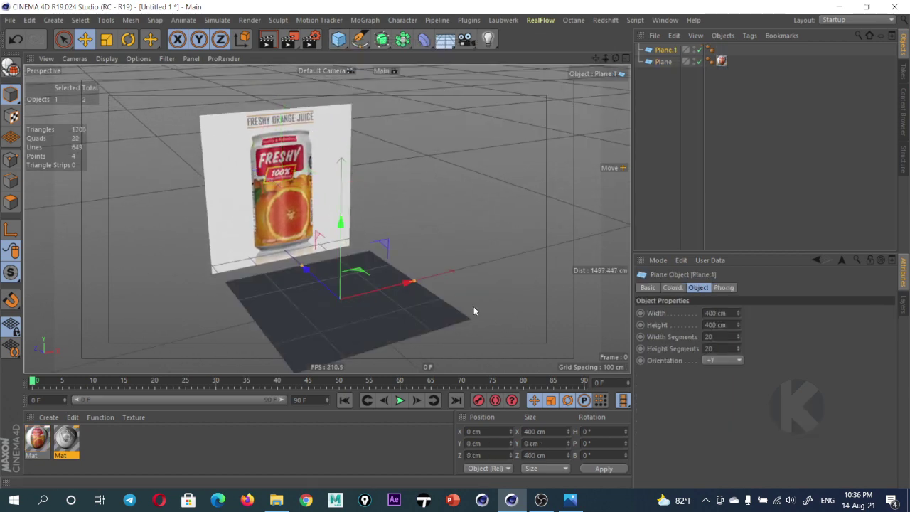
Apply the can-lid material to the floor plane.
left_click(731, 313)
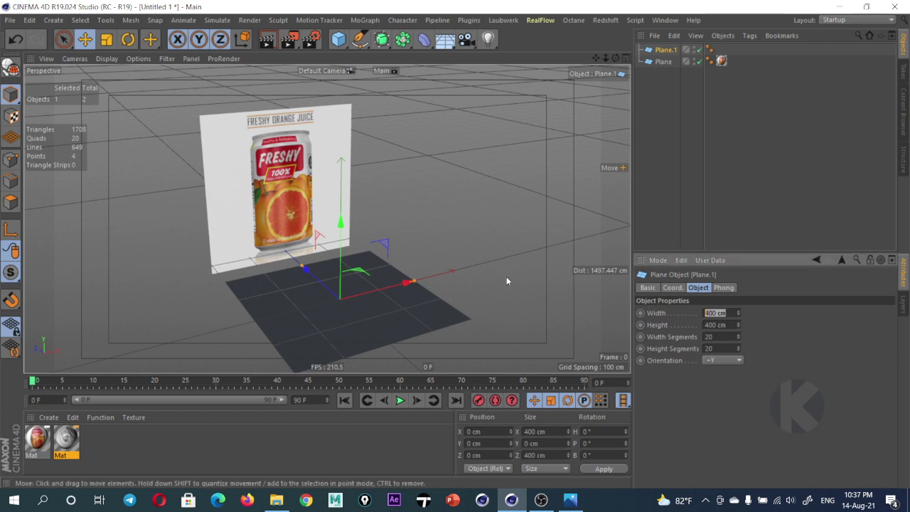
left_click_drag(66, 439, 157, 405)
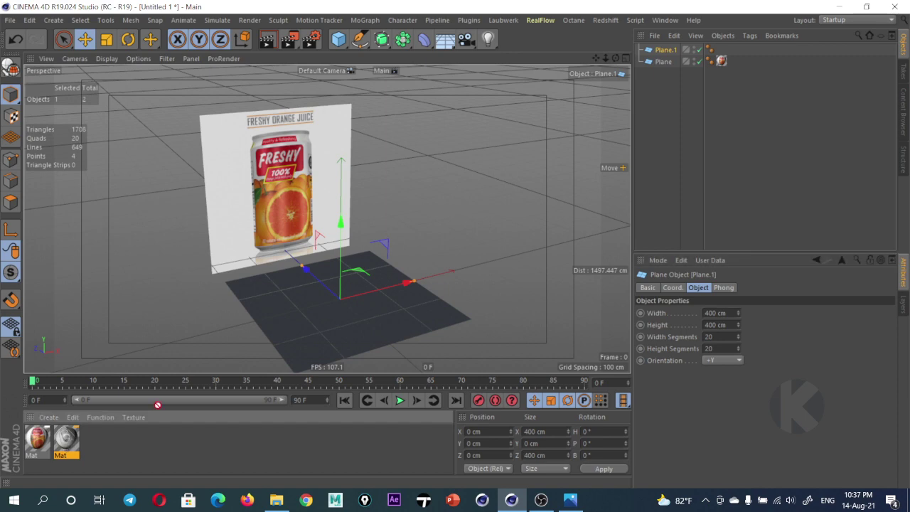
left_click_drag(352, 310, 351, 308)
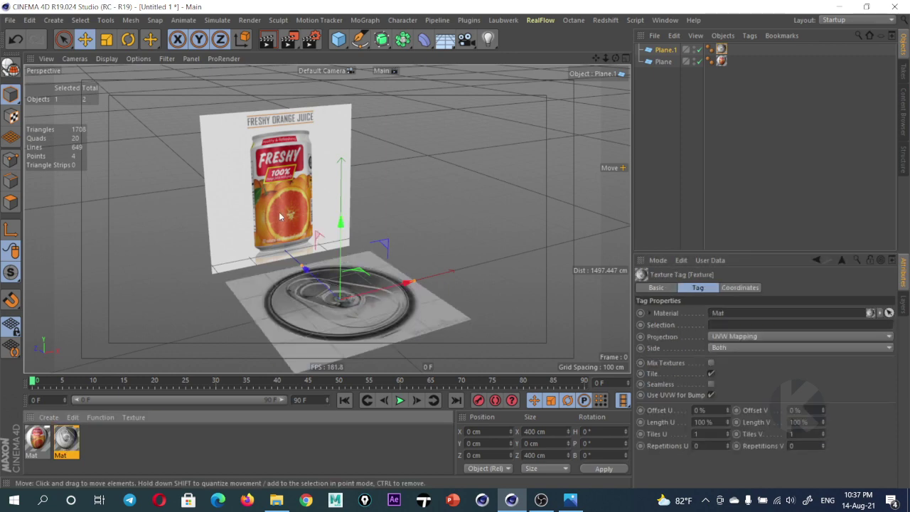
Bring the juice-can plane forward toward the camera, undoing a trial rotation.
left_click(294, 261)
scroll(296, 257, "down", 3)
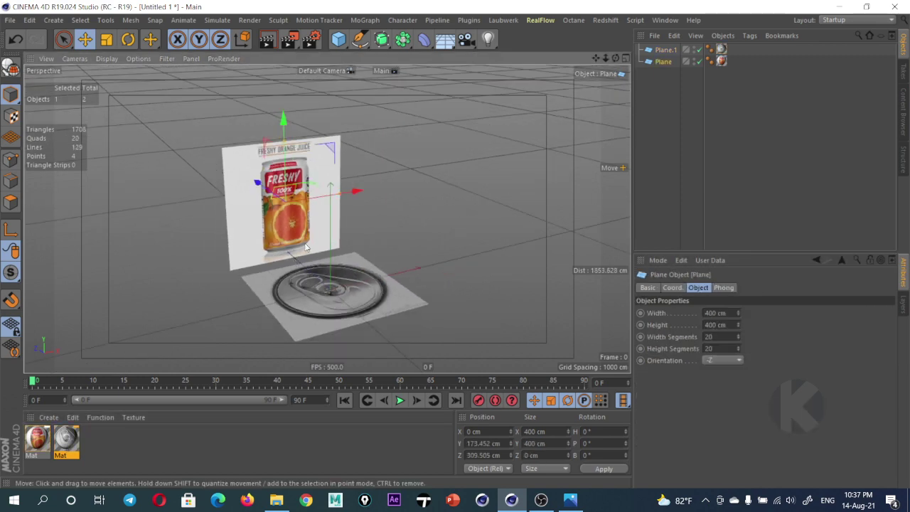
key("r")
left_click_drag(286, 201, 327, 199)
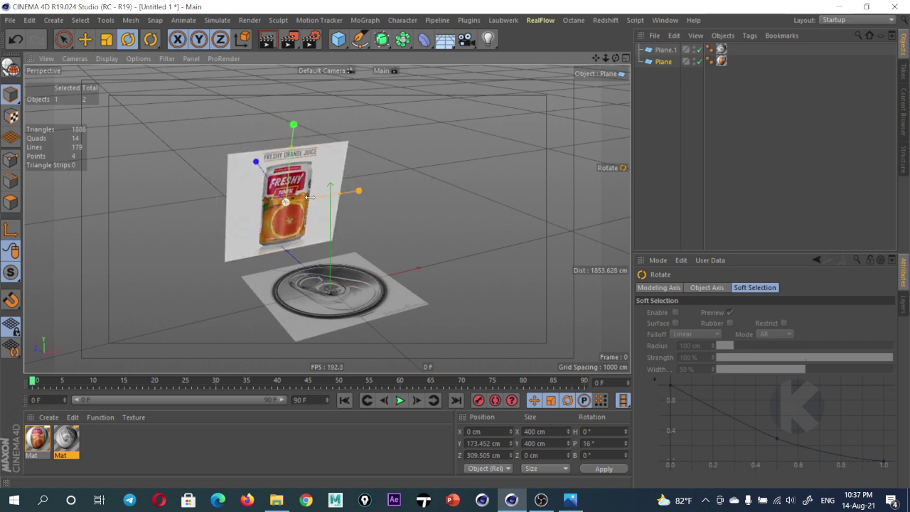
key("ctrl+z")
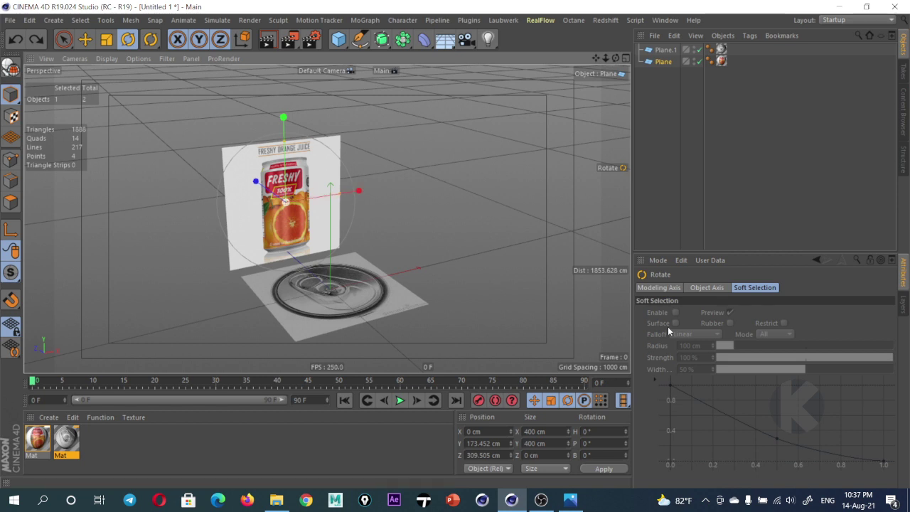
left_click(660, 288)
left_click(663, 61)
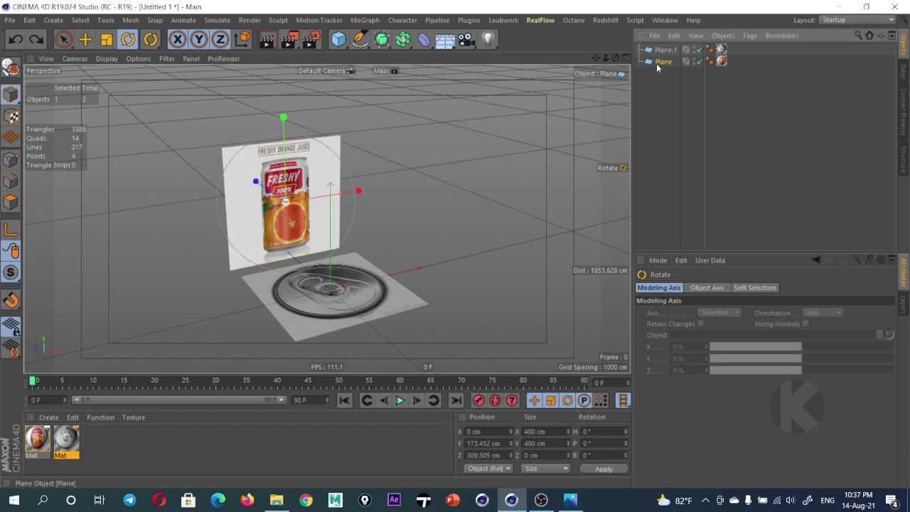
scroll(310, 203, "up", 1)
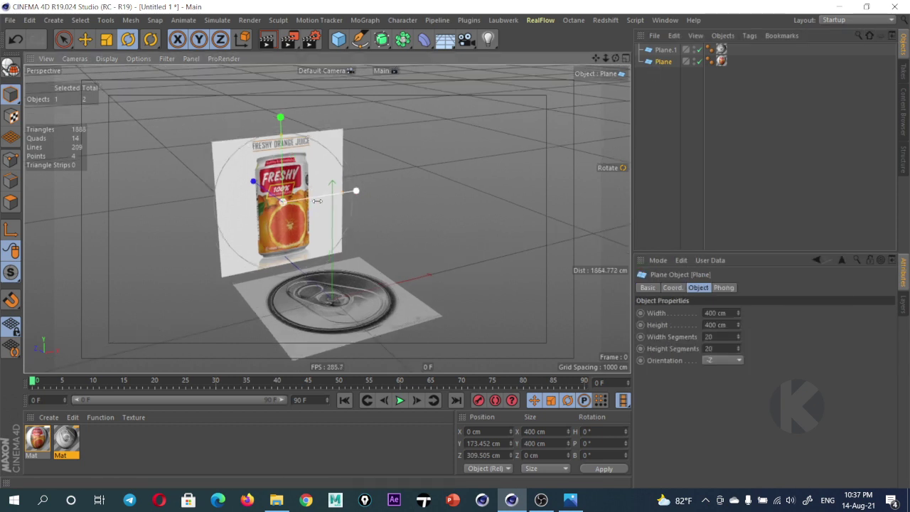
key("e")
left_click_drag(263, 189, 363, 182)
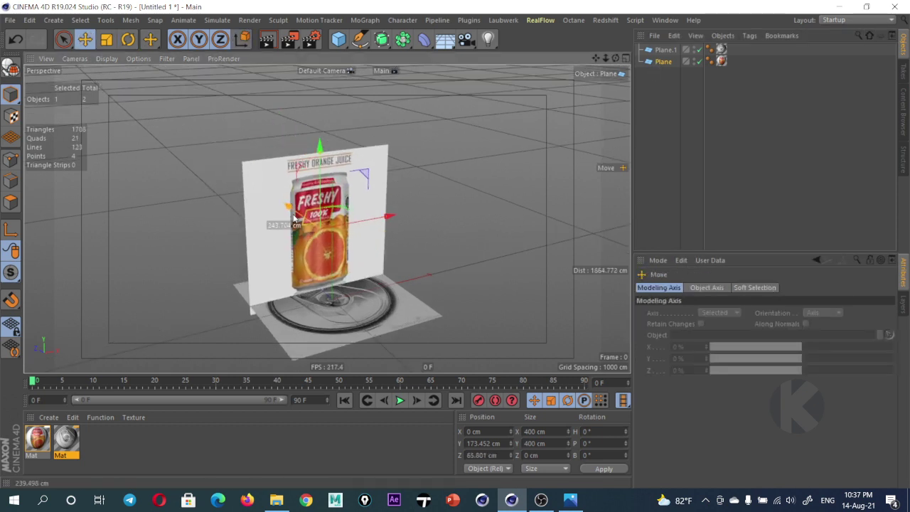
scroll(374, 246, "up", 2)
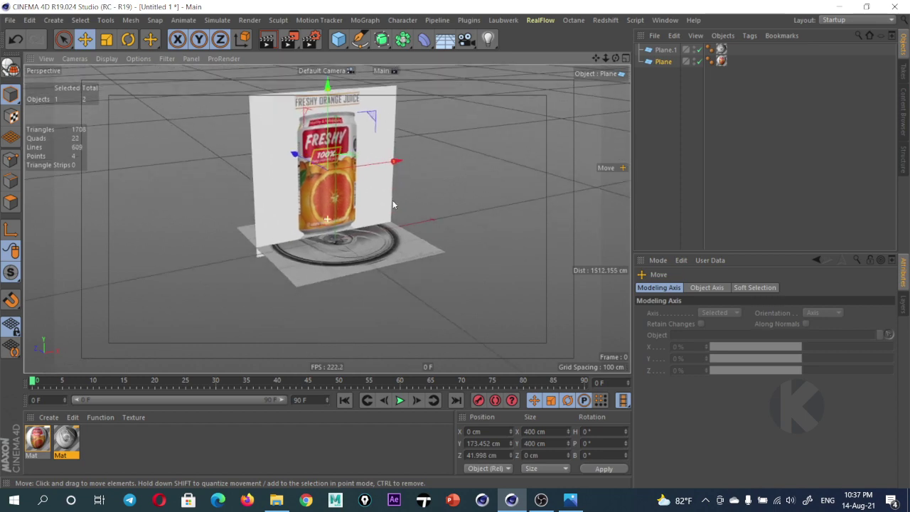
scroll(374, 246, "up", 2)
scroll(374, 246, "down", 2)
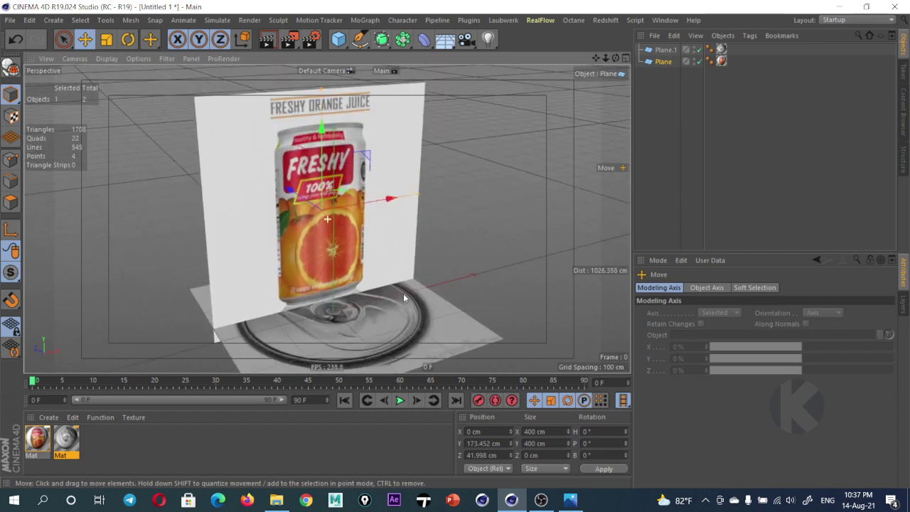
Widen the juice-can plane to 747 cm and lower it toward the floor.
left_click(672, 65)
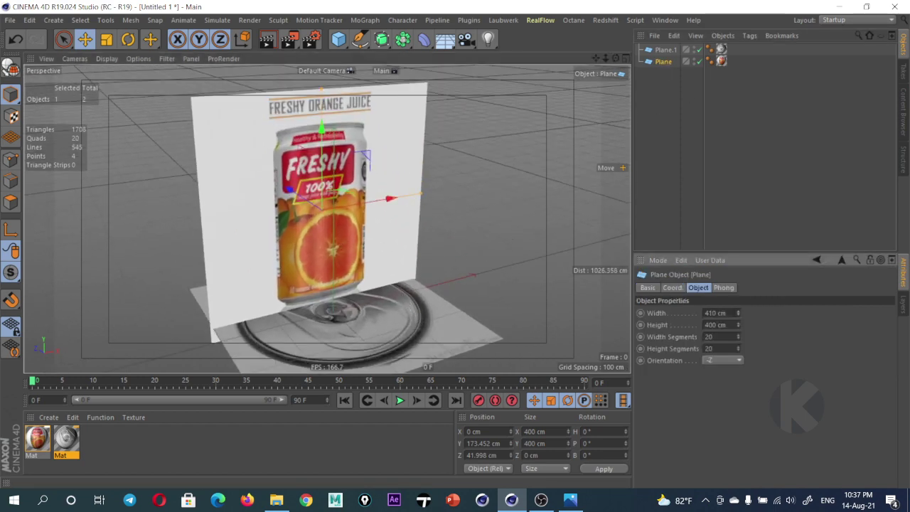
left_click_drag(735, 312, 803, 312)
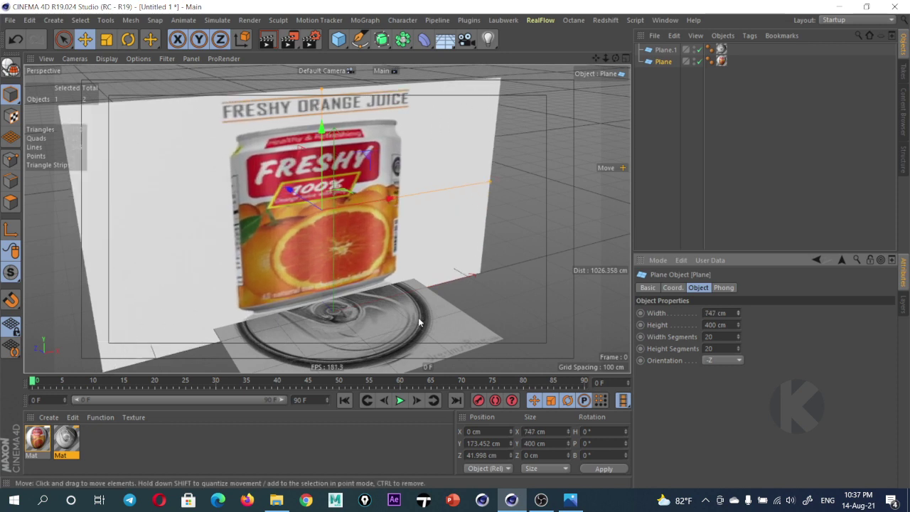
left_click_drag(322, 134, 308, 292)
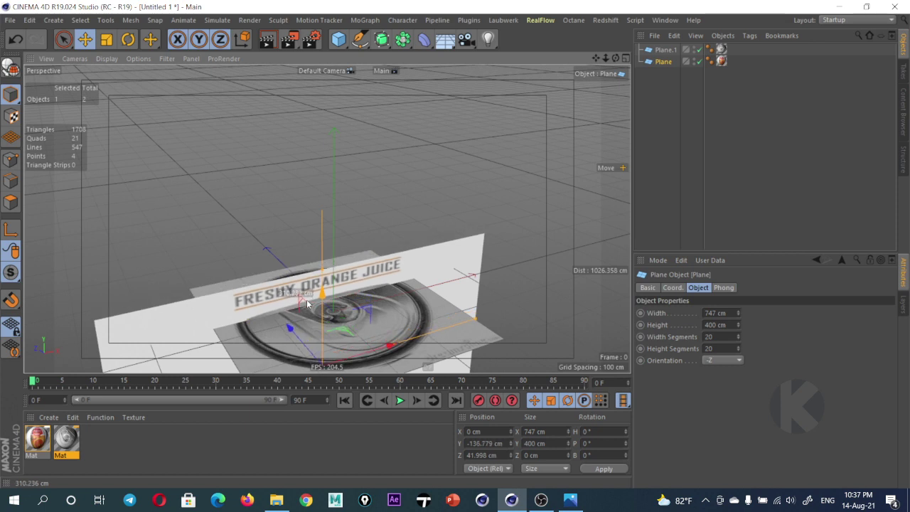
left_click_drag(308, 291, 300, 292)
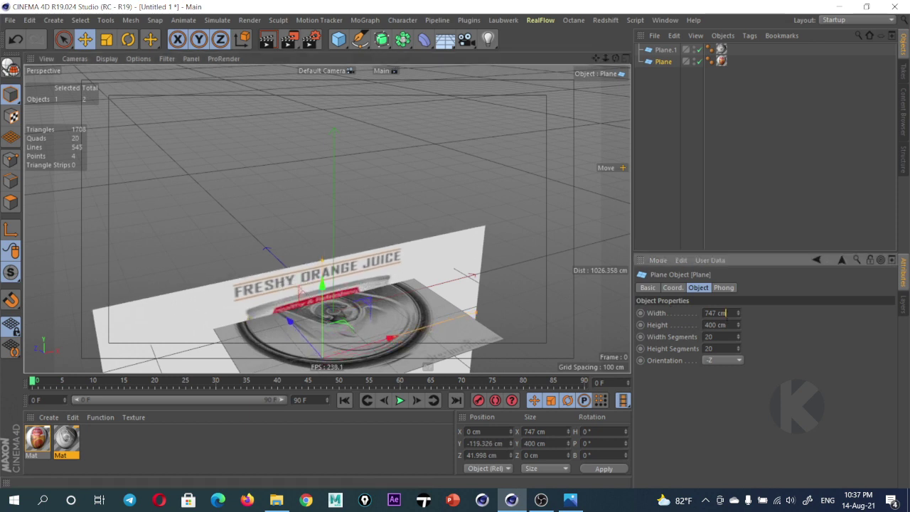
double_click(718, 313)
Set the juice-can plane width to 800 cm, then 900 cm, and nudge it toward the camera.
type("800")
key("Return")
left_click_drag(374, 284, 382, 230, "alt")
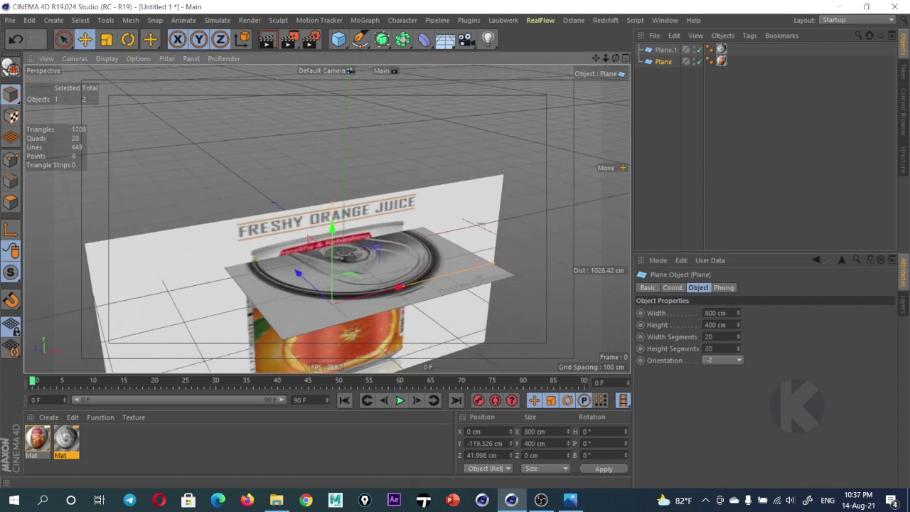
double_click(718, 313)
type("8")
key("Return")
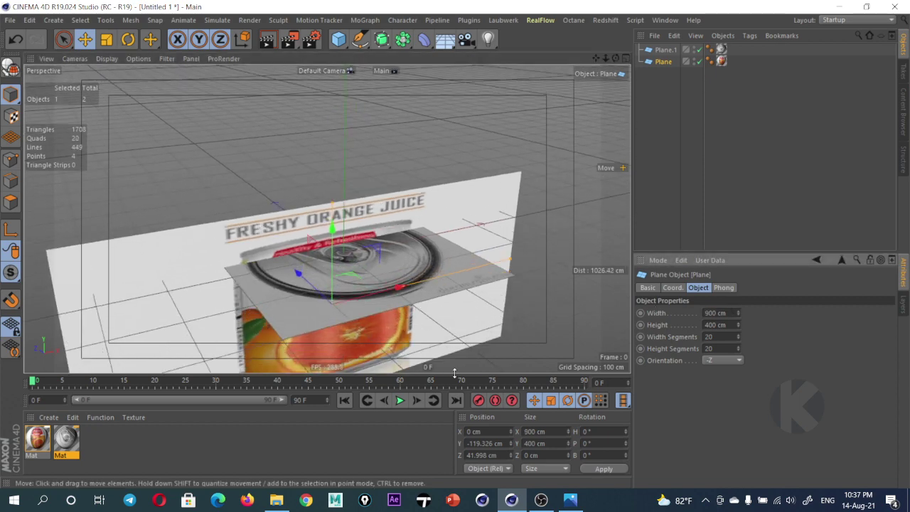
left_click_drag(318, 294, 329, 300)
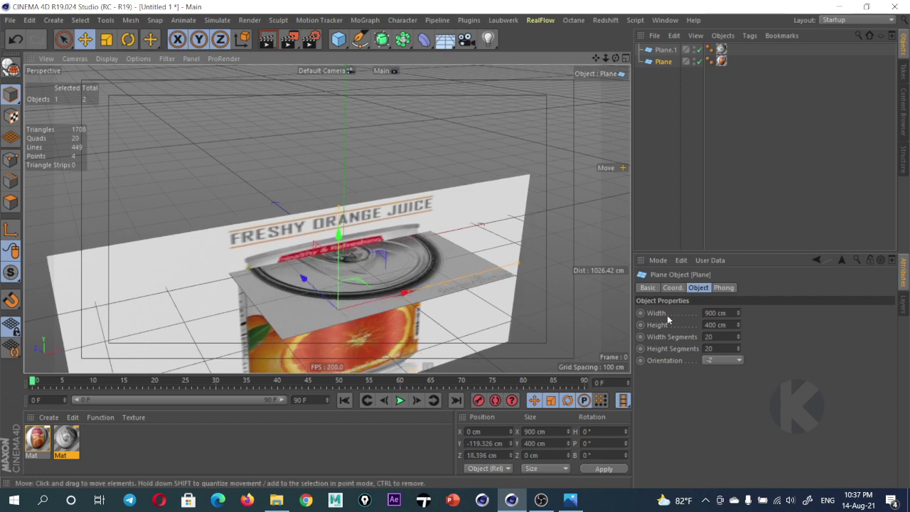
Set the plane height to 900 cm and raise it above the lid floor.
double_click(717, 325)
type("90")
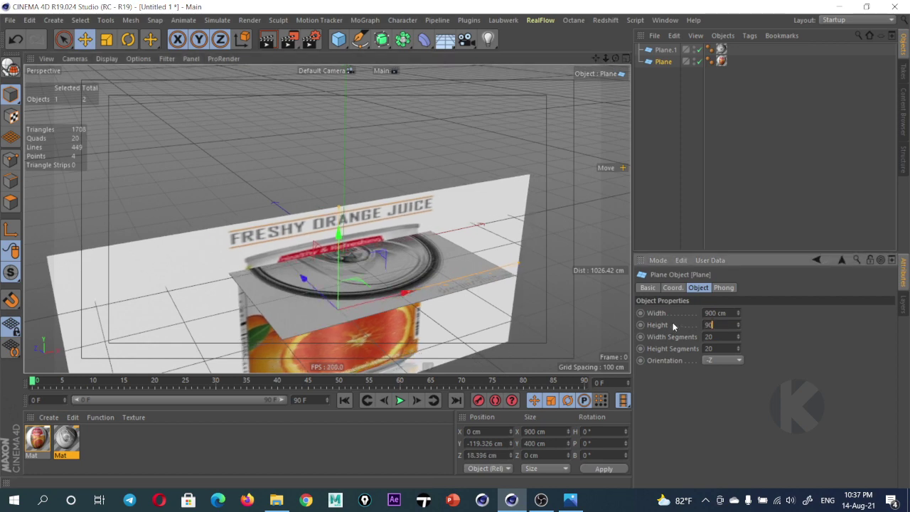
type("0")
key("Return")
scroll(347, 240, "down", 2)
scroll(347, 240, "down", 2)
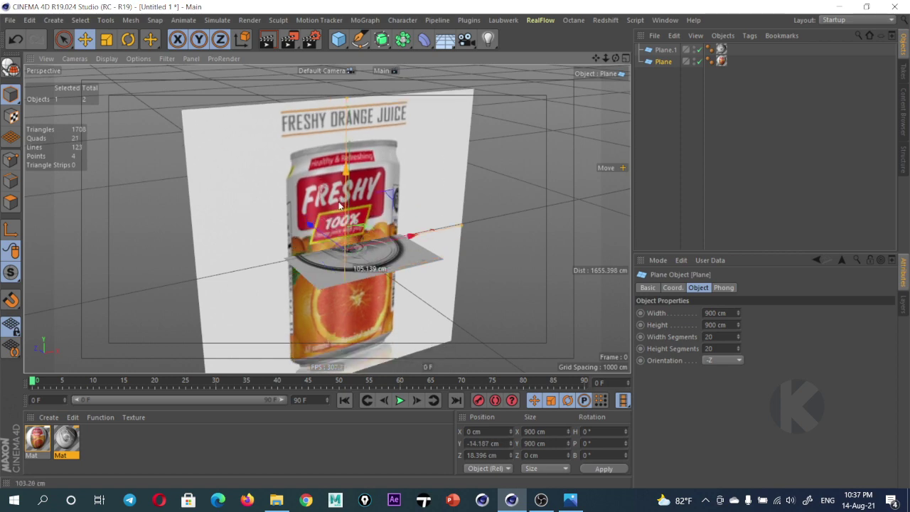
mouse_move(347, 241)
left_mouse_down()
mouse_move(370, 261)
mouse_move(386, 246)
left_mouse_up()
scroll(387, 246, "up", 2)
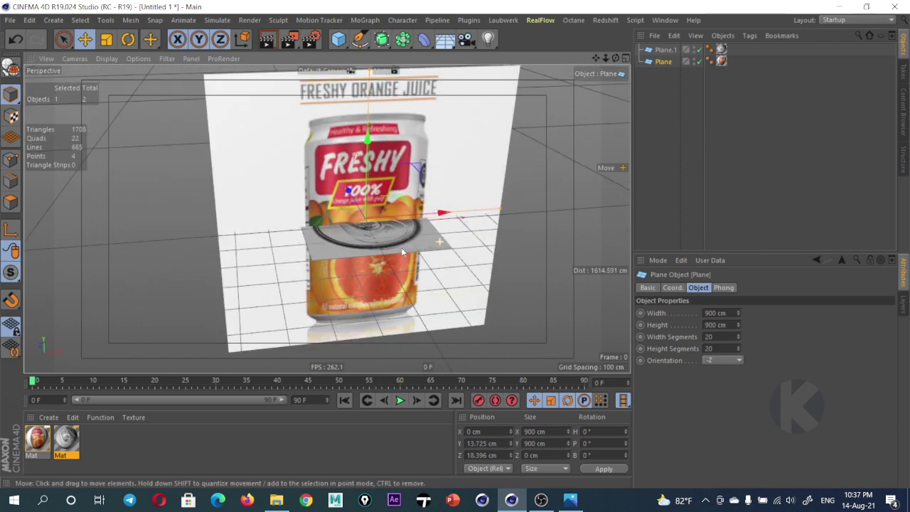
scroll(391, 242, "up", 2)
scroll(397, 233, "up", 2)
scroll(412, 290, "up", 2)
left_click_drag(413, 293, 440, 285, "alt")
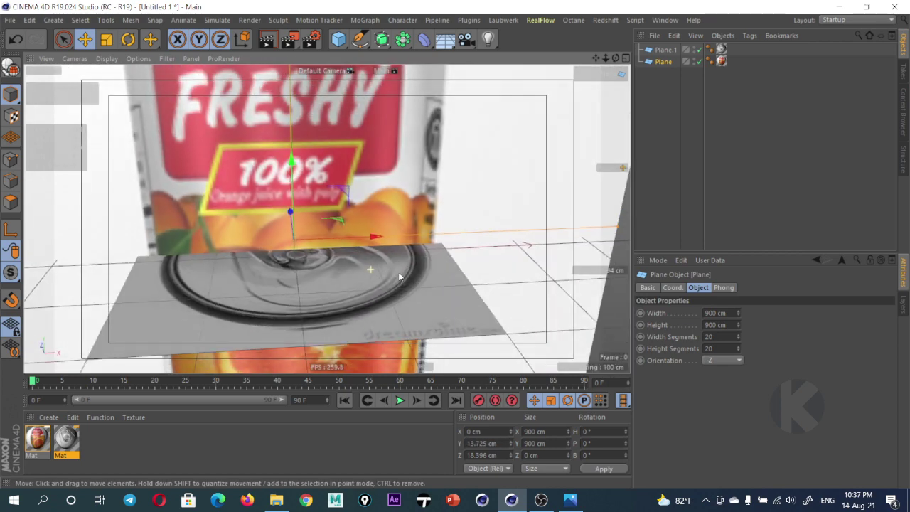
Change the plane width to 850 cm and nudge it slightly left to X -2.31 cm.
left_click(714, 313)
type("8")
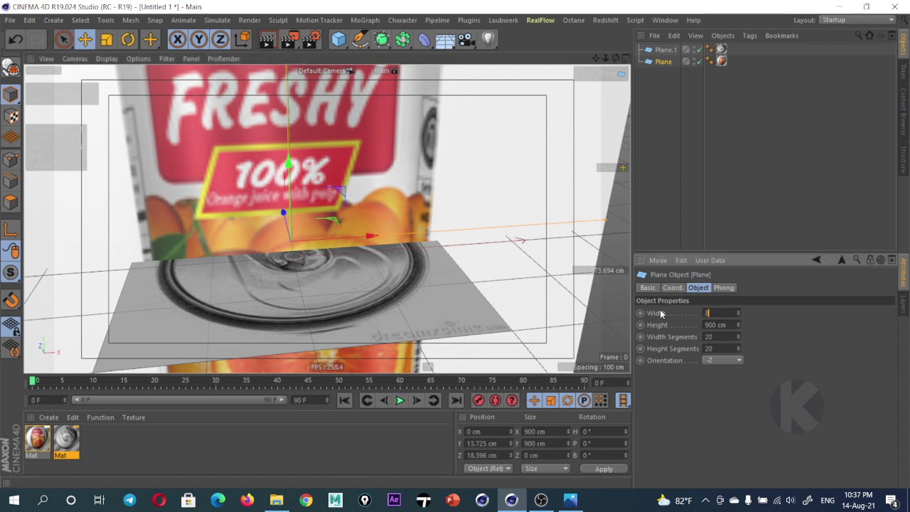
type("50")
key("Return")
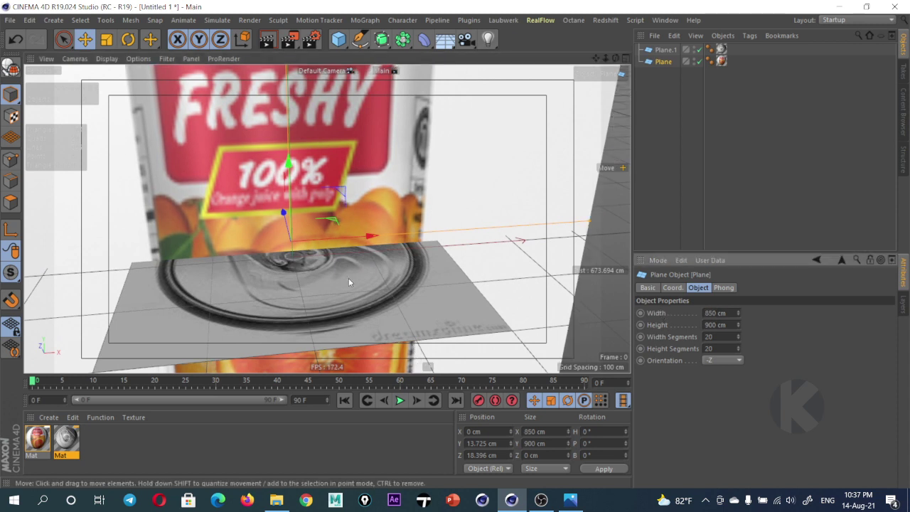
mouse_move(330, 235)
left_mouse_down()
mouse_move(338, 235)
mouse_move(329, 234)
left_mouse_up()
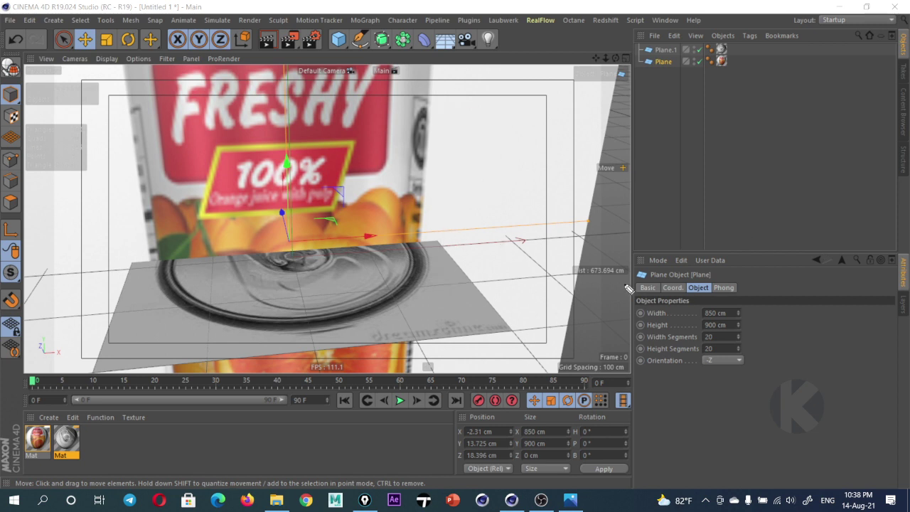
Mark the size values and the edges of the can and lid floor for comparison.
mouse_move(725, 306)
left_mouse_down()
mouse_move(759, 332)
mouse_move(741, 300)
left_mouse_up()
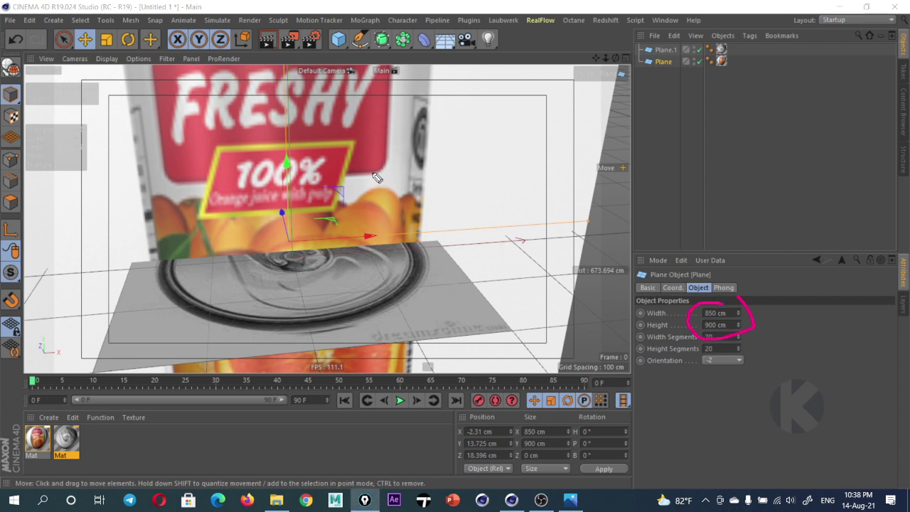
left_click_drag(427, 105, 431, 204)
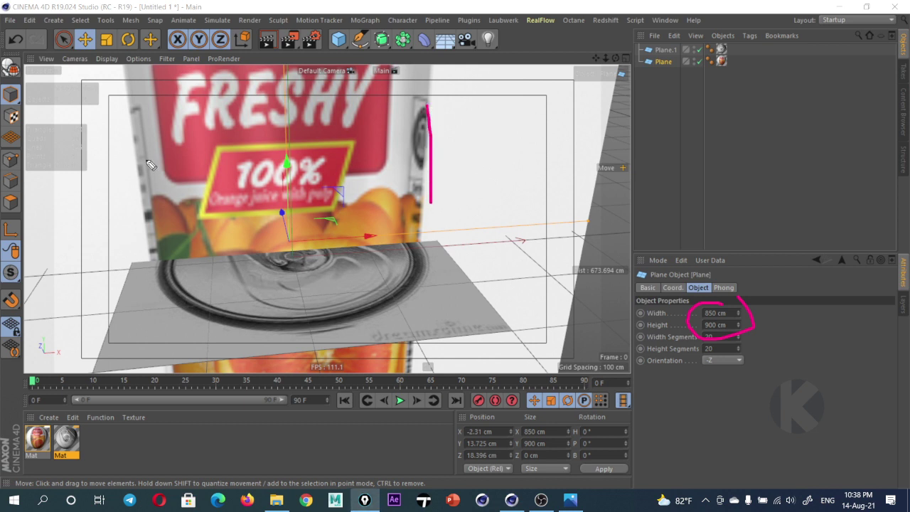
left_click_drag(135, 139, 137, 220)
left_click_drag(155, 264, 155, 305)
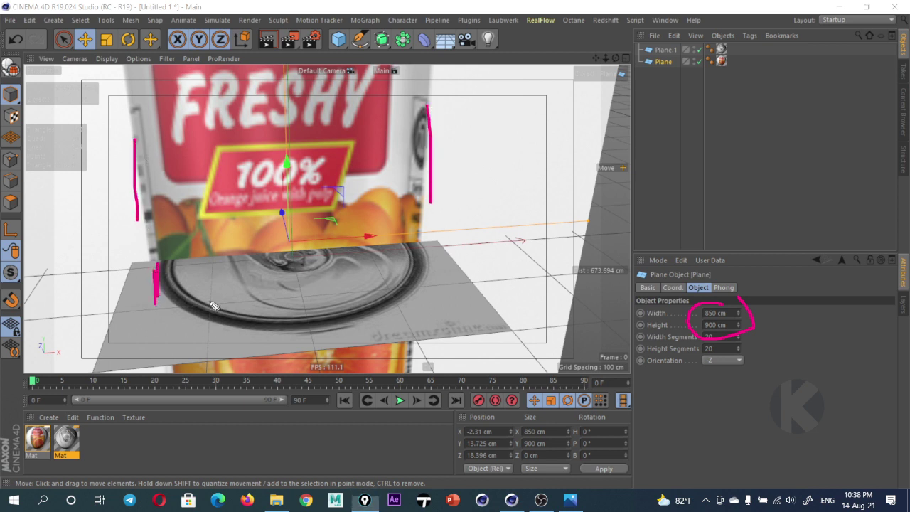
left_click_drag(424, 244, 438, 286)
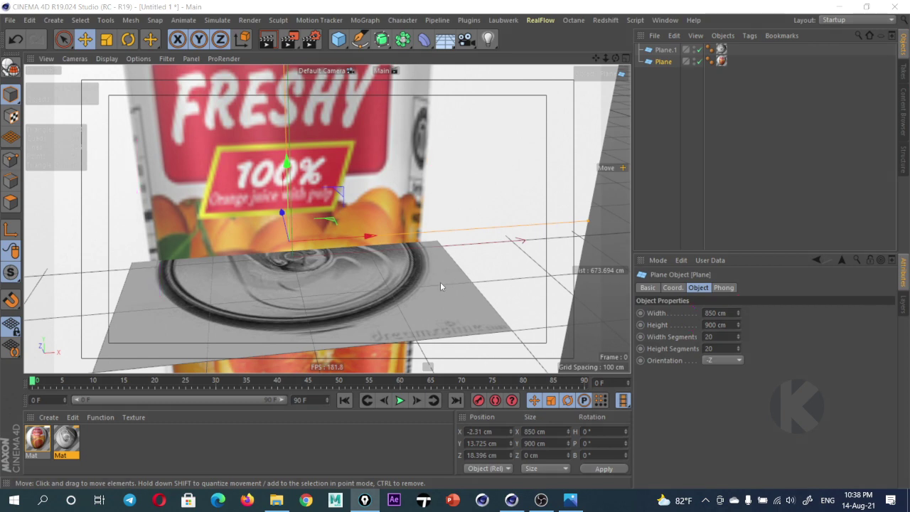
Raise the juice-can plane, try a new height value, and shift it slightly left along X.
right_click_drag(300, 308, 329, 277, "alt")
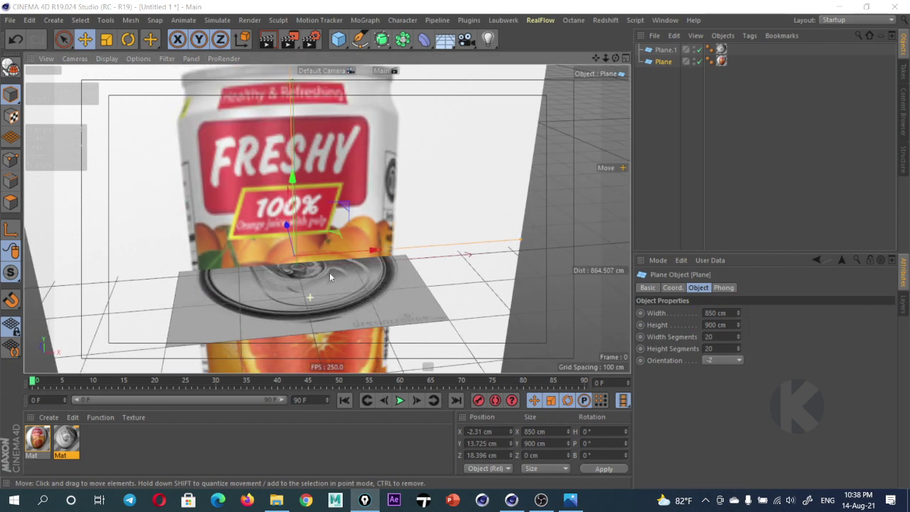
left_click_drag(297, 191, 304, 82)
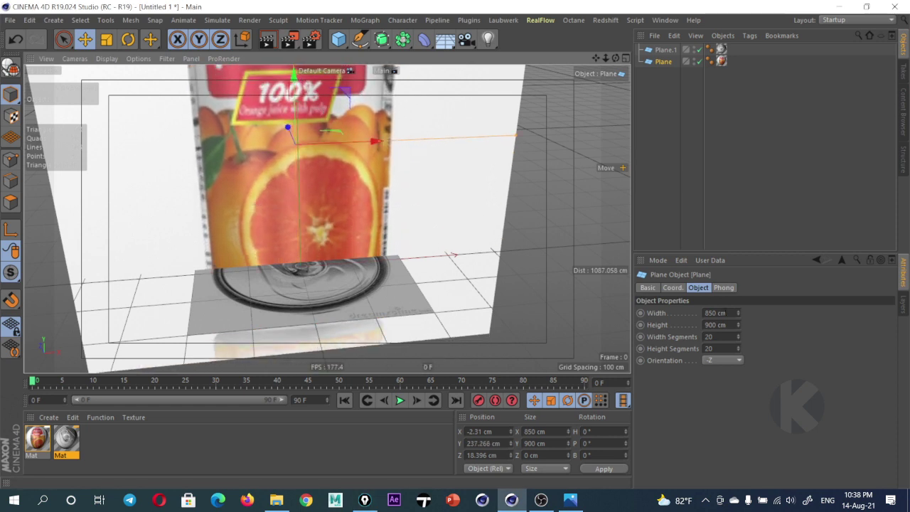
double_click(722, 324)
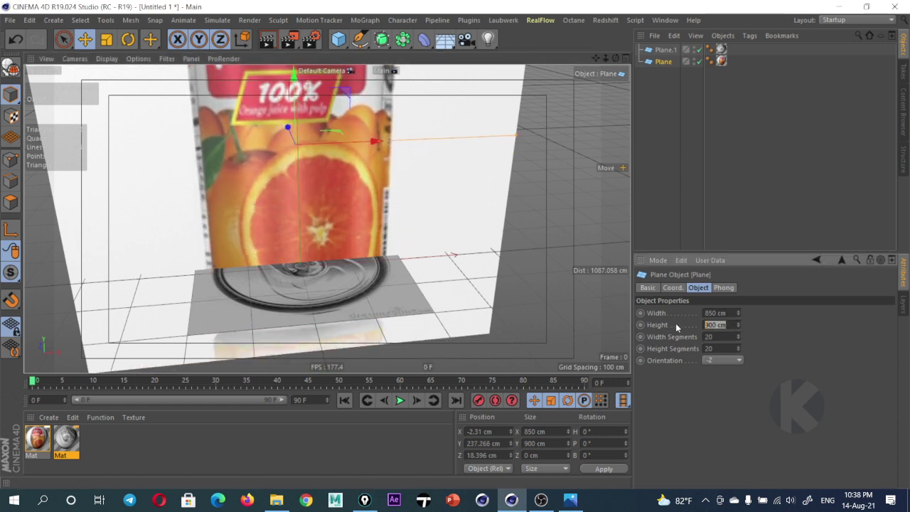
type("650")
key("Return")
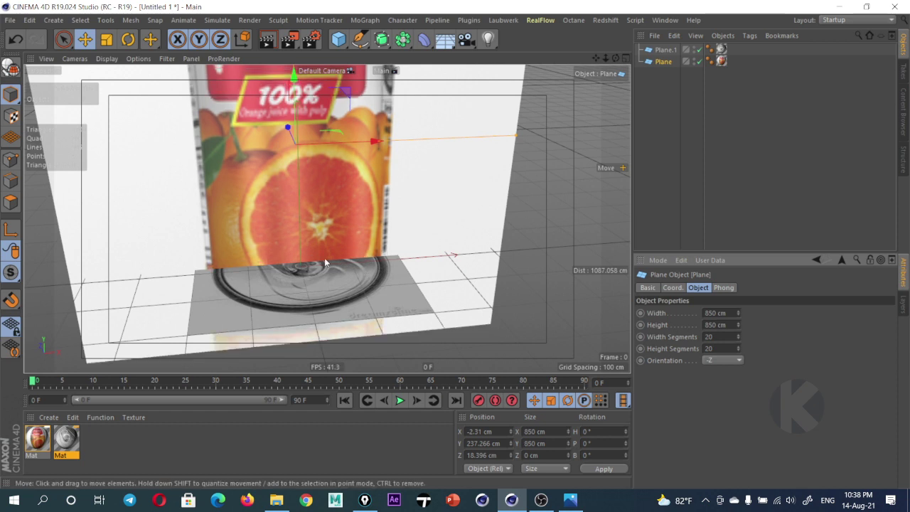
left_click_drag(348, 148, 354, 141)
left_click_drag(353, 142, 352, 142)
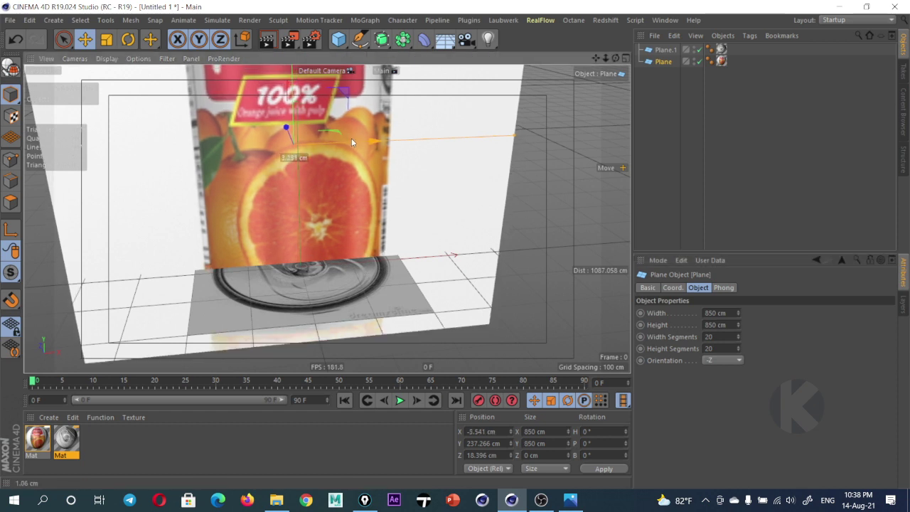
Make the plane 820 x 820 cm and recentre it near X -0.186 cm.
left_click(731, 325)
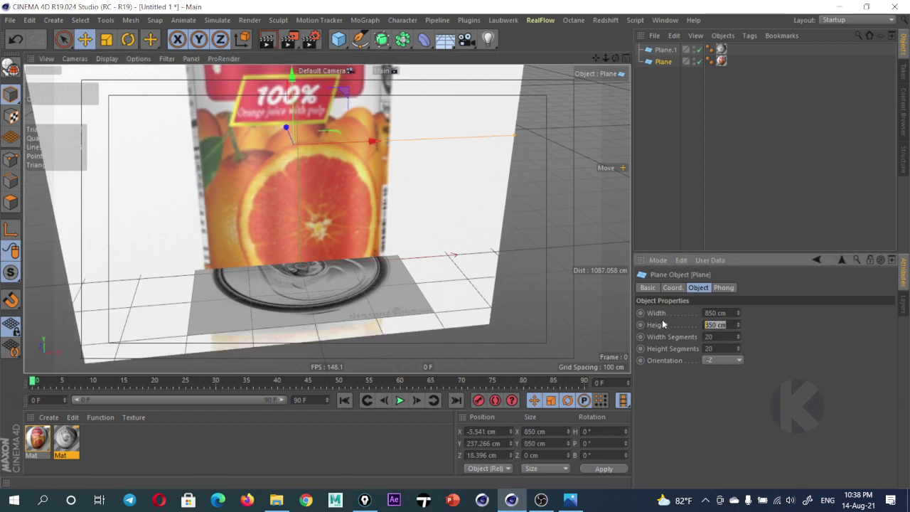
type("682")
type("0")
key("Return")
left_click(726, 313)
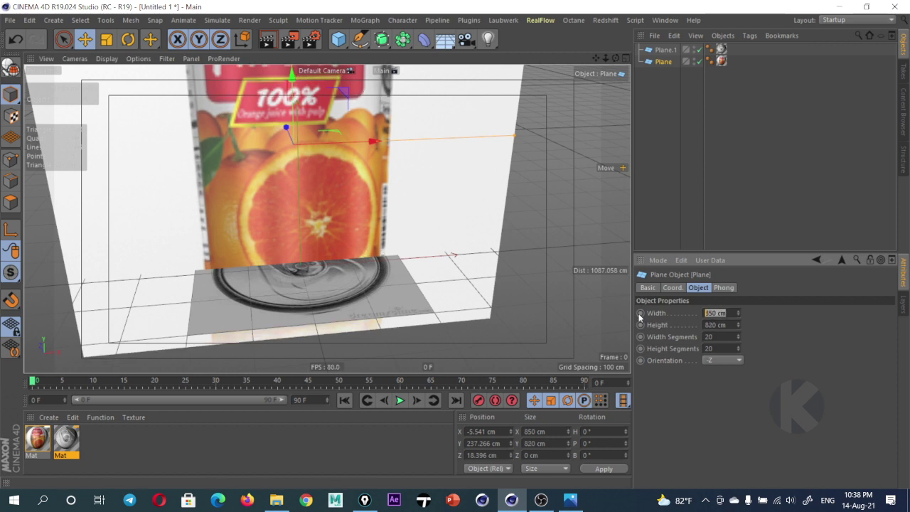
type("820")
key("Return")
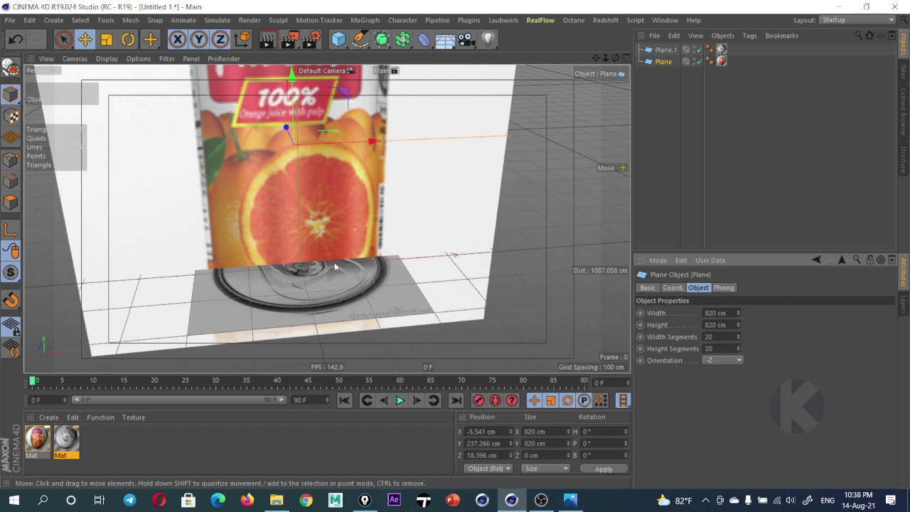
mouse_move(328, 139)
left_mouse_down()
mouse_move(358, 253)
mouse_move(319, 247)
mouse_move(331, 240)
mouse_move(288, 146)
mouse_move(296, 144)
left_mouse_up()
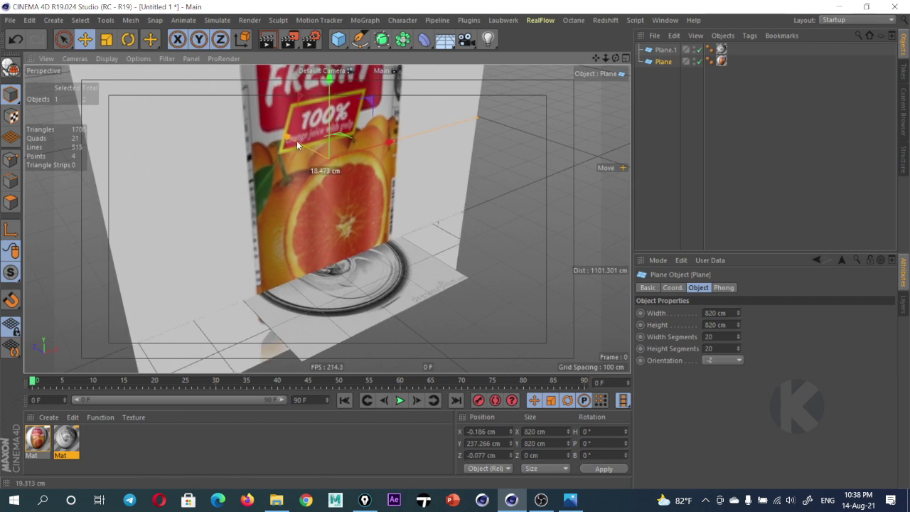
Lift the juice plane to Y 347 cm, move it to Z 346 cm, and orbit to check.
scroll(294, 140, "down", 3)
mouse_move(283, 175)
left_mouse_down("alt")
mouse_move(313, 256)
mouse_move(282, 226)
mouse_move(284, 209)
left_mouse_up("alt")
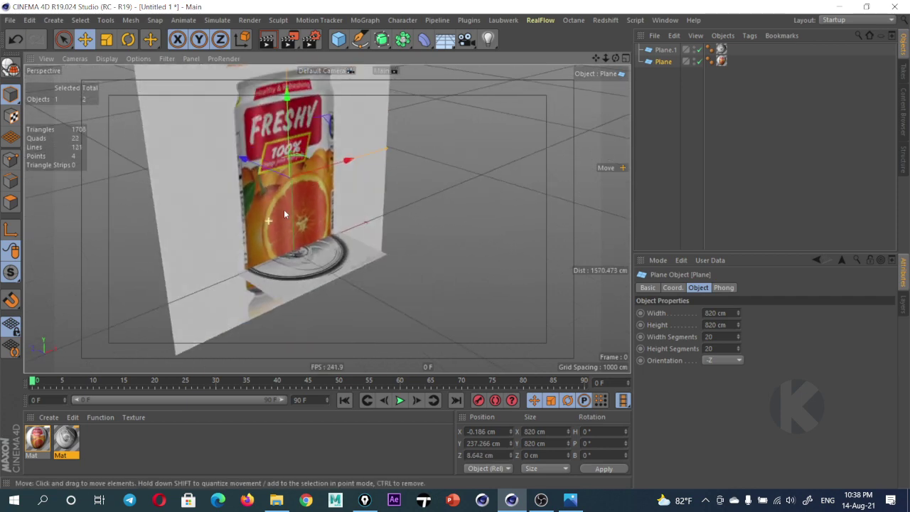
left_click_drag(286, 135, 282, 92)
left_click_drag(282, 156, 337, 229, "alt")
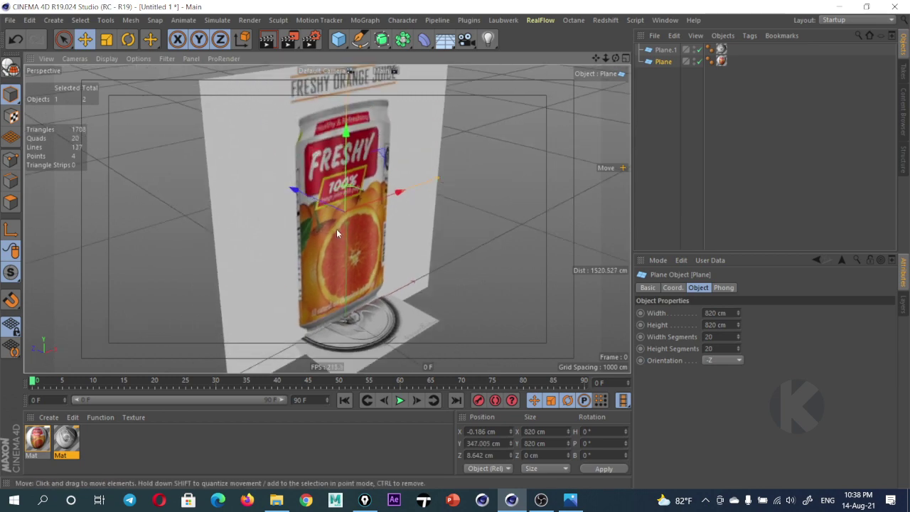
mouse_move(294, 191)
left_mouse_down()
mouse_move(310, 198)
mouse_move(247, 173)
left_mouse_up()
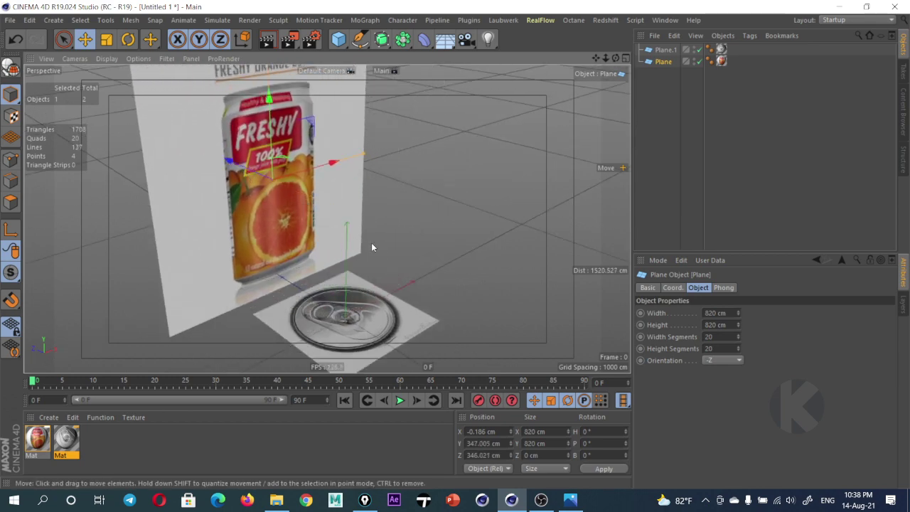
mouse_move(371, 247)
left_mouse_down("alt")
mouse_move(355, 295)
mouse_move(349, 253)
mouse_move(358, 270)
left_mouse_up("alt")
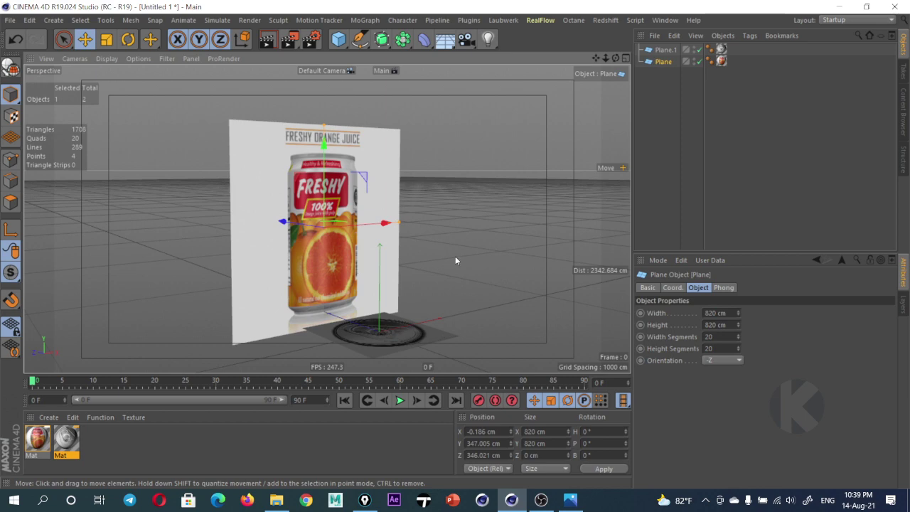
mouse_move(437, 264)
left_mouse_down("alt")
mouse_move(416, 274)
mouse_move(415, 266)
left_mouse_up("alt")
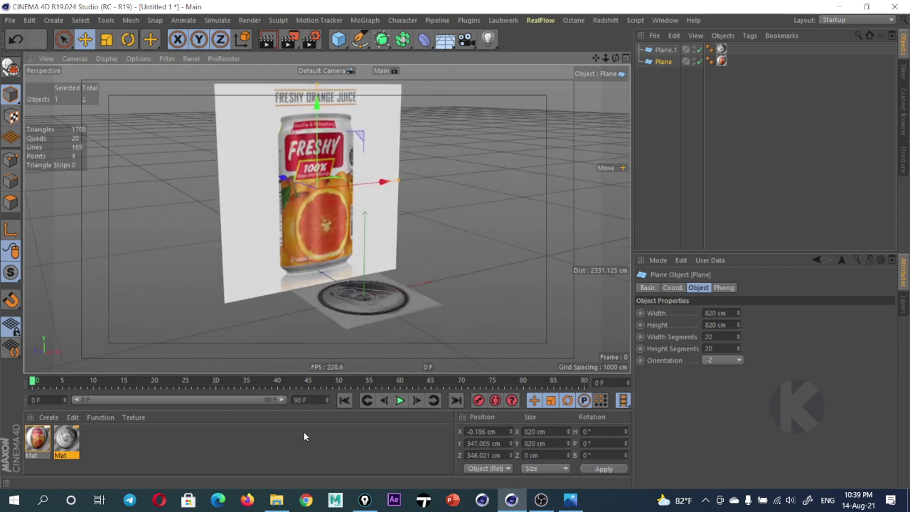
left_click(276, 500)
scroll(260, 379, "down", 2)
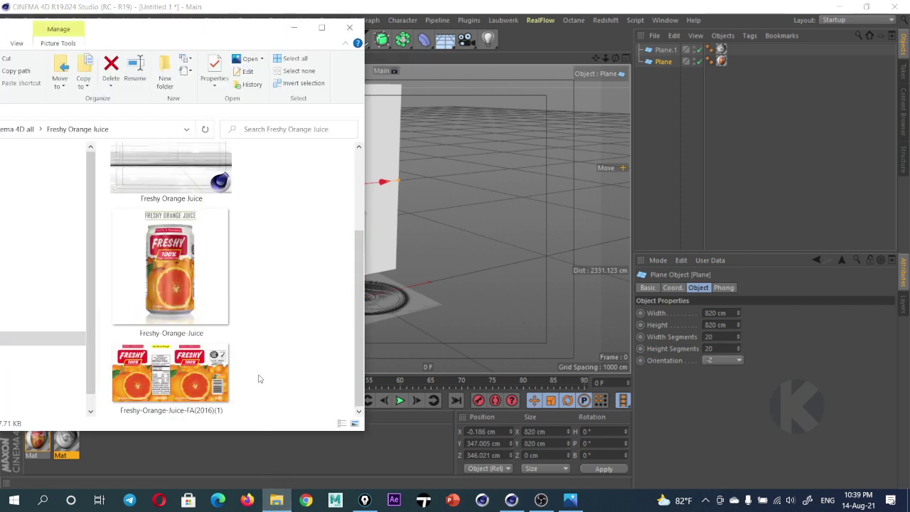
left_click(203, 288)
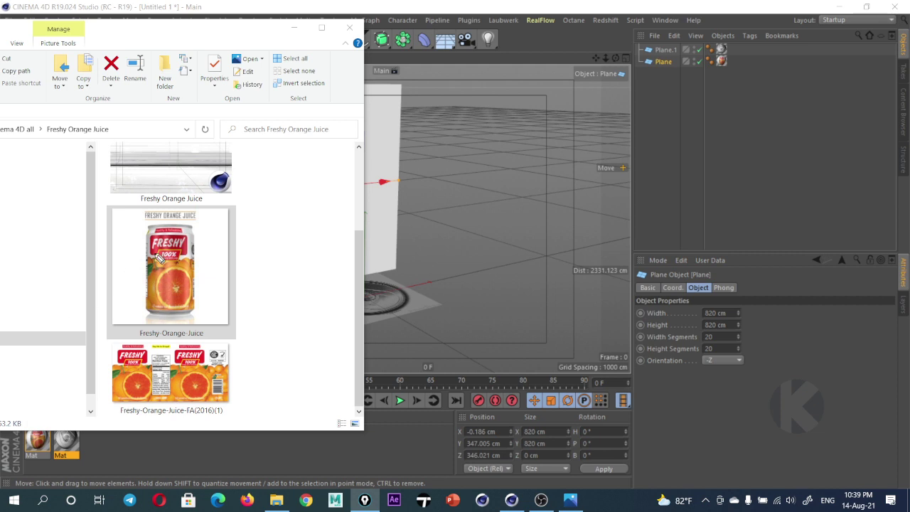
mouse_move(145, 222)
left_mouse_down()
mouse_move(143, 314)
mouse_move(201, 324)
left_mouse_up()
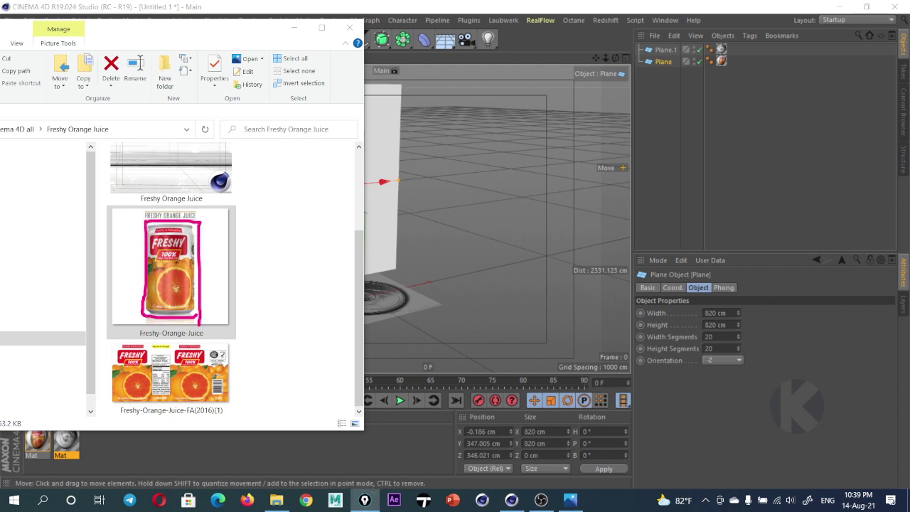
scroll(170, 278, "up", 2)
left_click(170, 206)
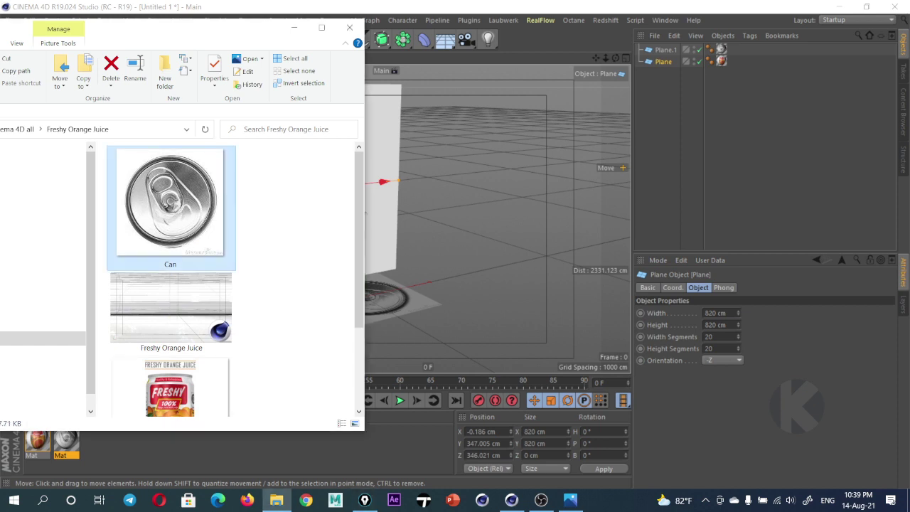
key("ctrl+z")
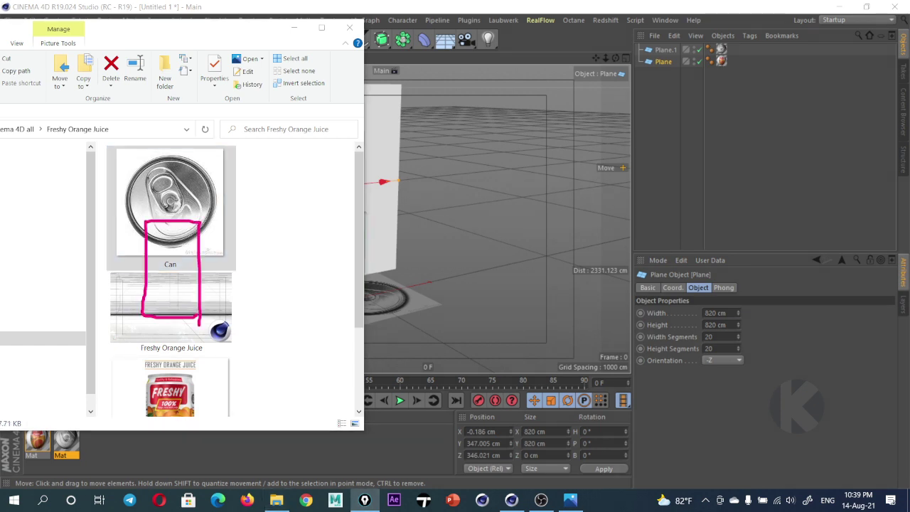
key("ctrl+z")
mouse_move(173, 180)
left_mouse_down()
mouse_move(153, 212)
mouse_move(178, 243)
mouse_move(173, 181)
left_mouse_up()
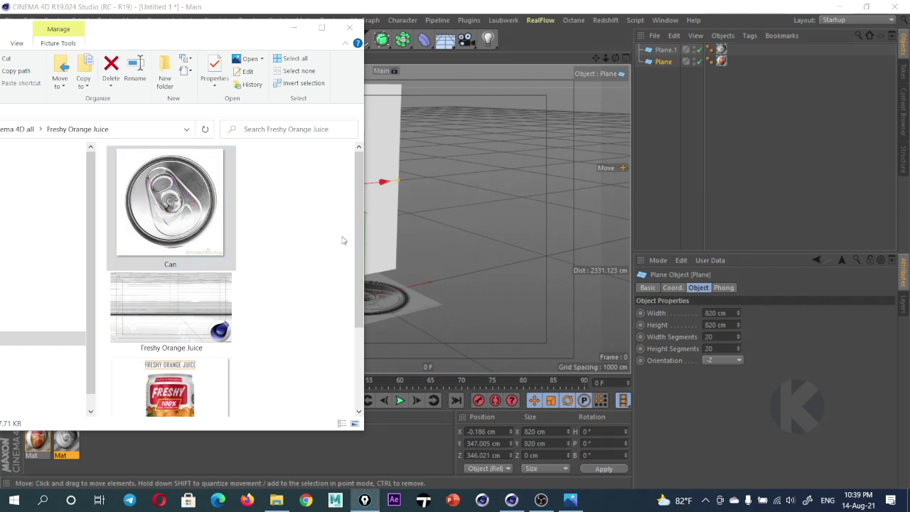
scroll(332, 341, "down", 3)
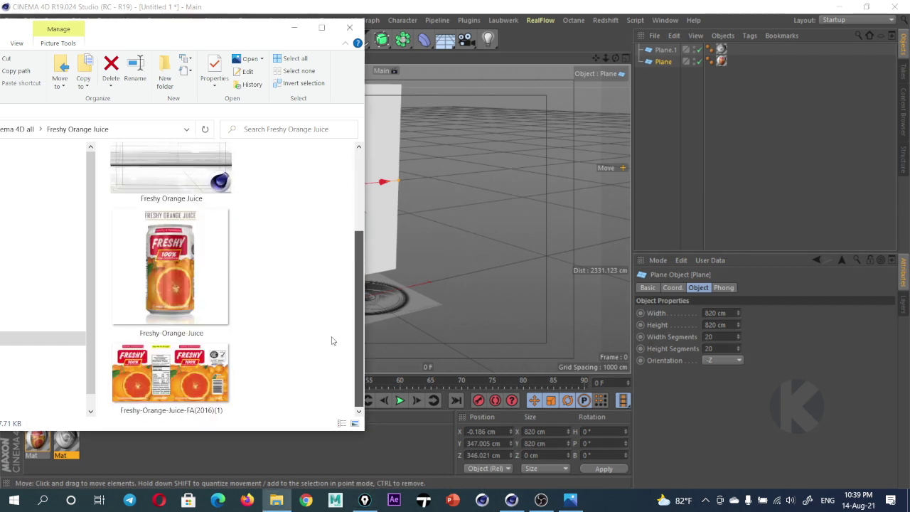
left_click(170, 365)
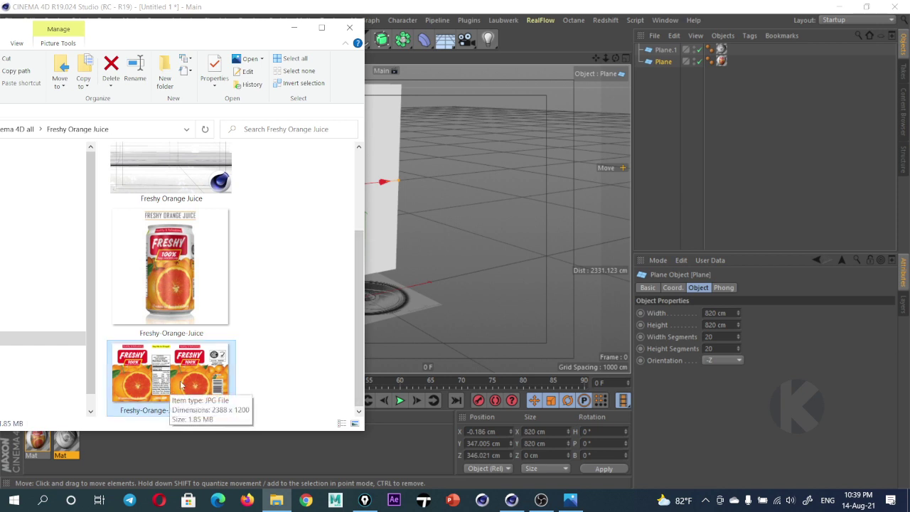
left_click(184, 283)
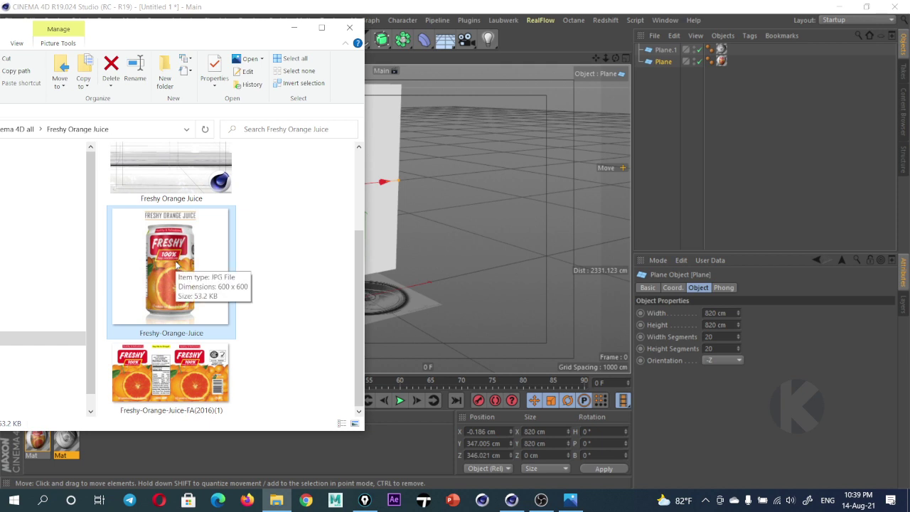
scroll(238, 271, "up", 2)
left_click(194, 216)
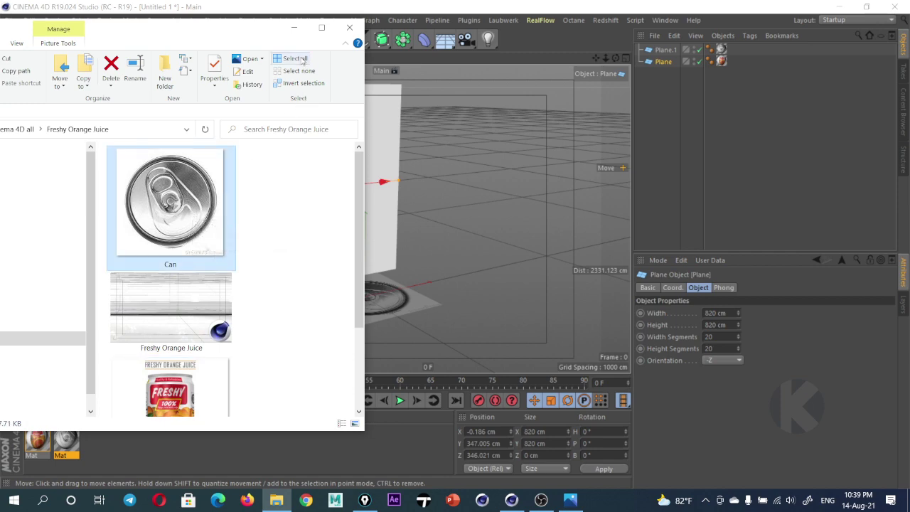
left_click(293, 27)
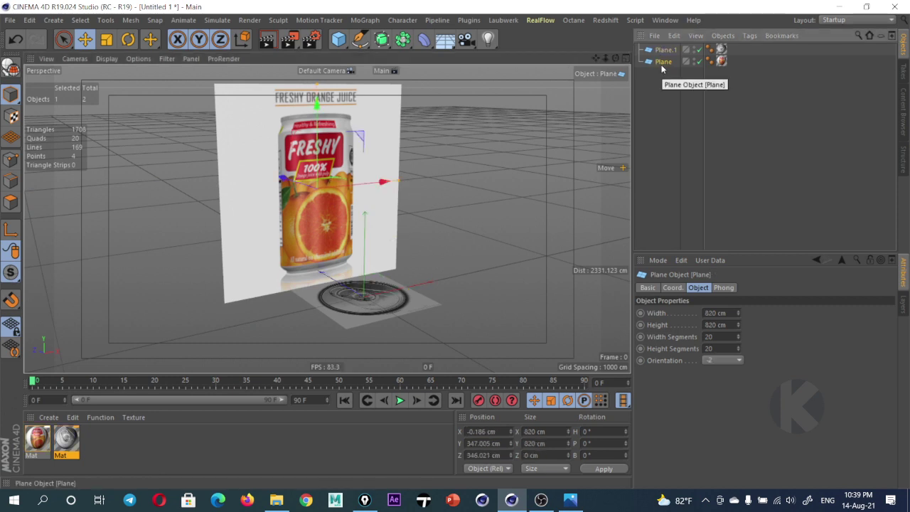
left_click(354, 328)
left_click(334, 147)
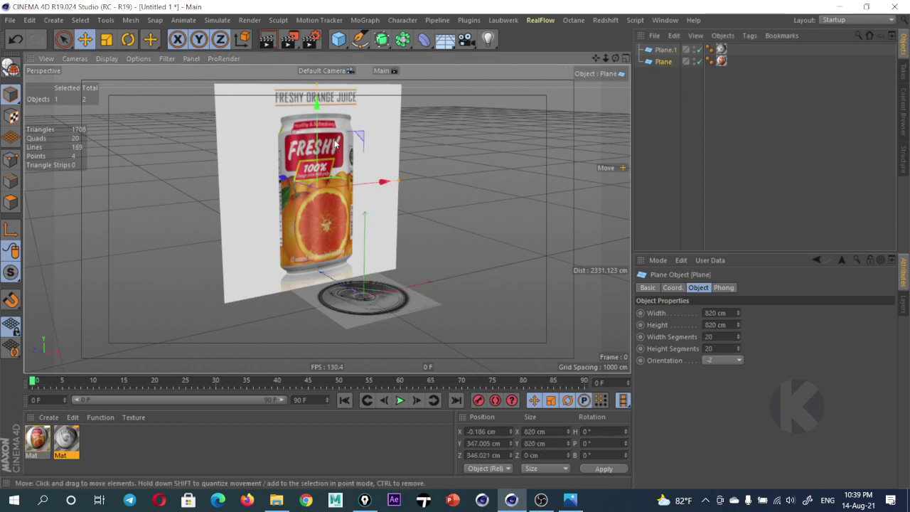
left_click(385, 296)
scroll(386, 296, "up", 3)
scroll(389, 294, "up", 3)
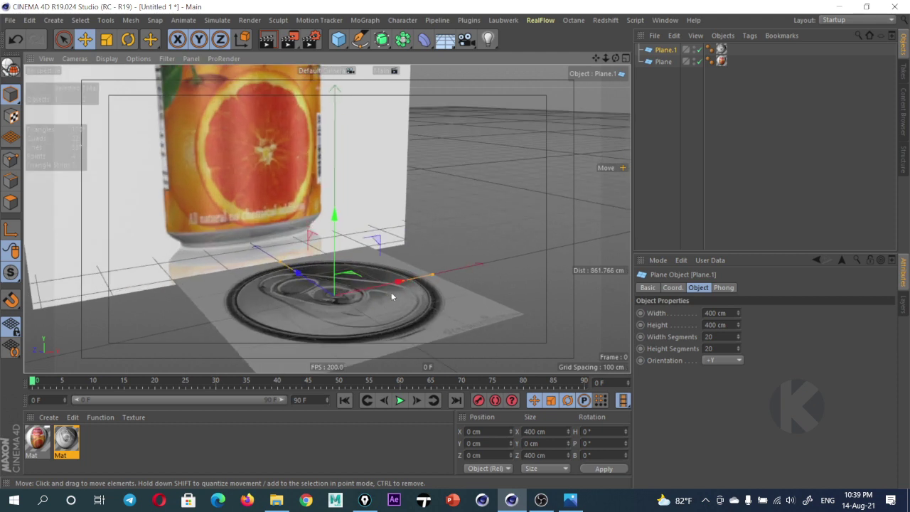
left_click_drag(168, 177, 189, 194)
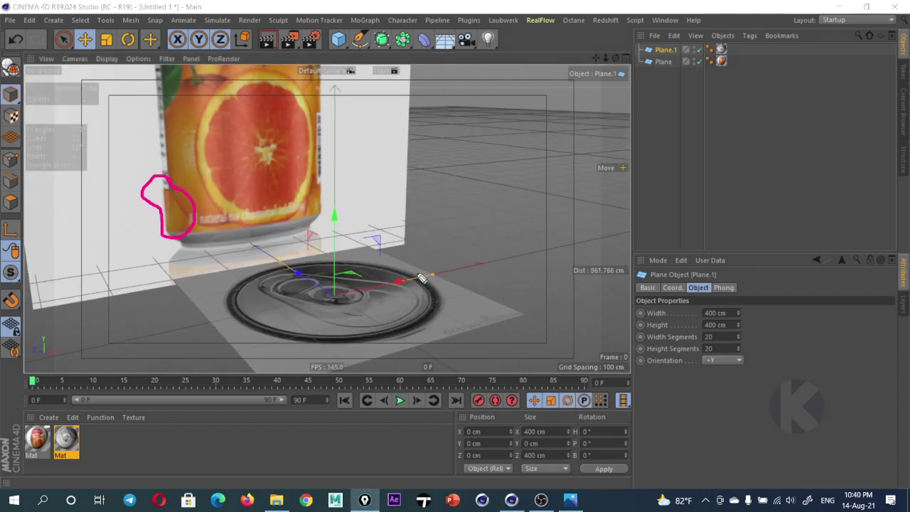
left_click_drag(415, 273, 477, 310)
left_click_drag(321, 169, 324, 213)
left_click_drag(235, 312, 262, 330)
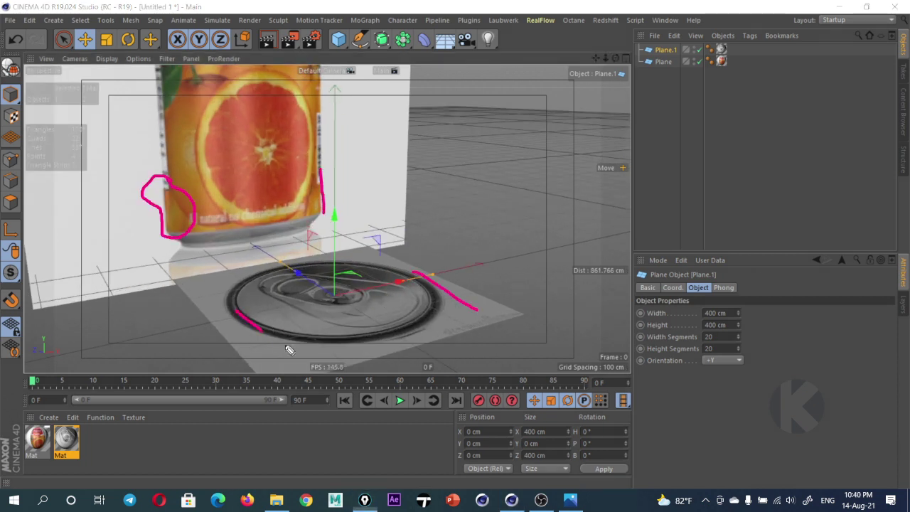
left_click_drag(166, 186, 165, 264)
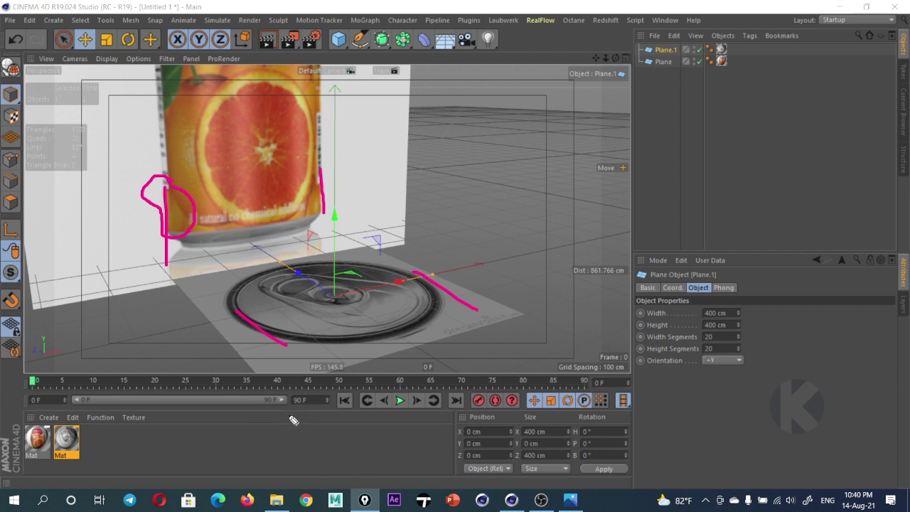
mouse_move(19, 421)
left_mouse_down()
mouse_move(431, 415)
mouse_move(431, 472)
mouse_move(67, 466)
mouse_move(39, 422)
left_mouse_up()
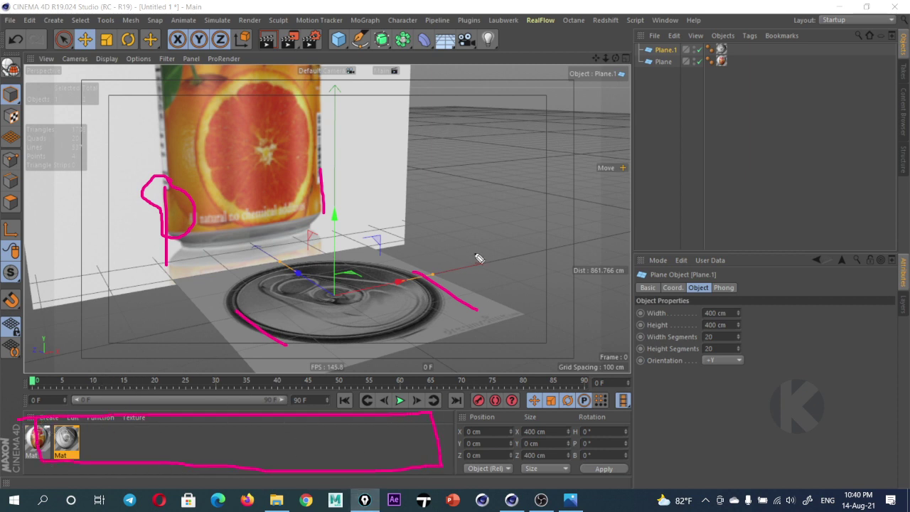
key("Escape")
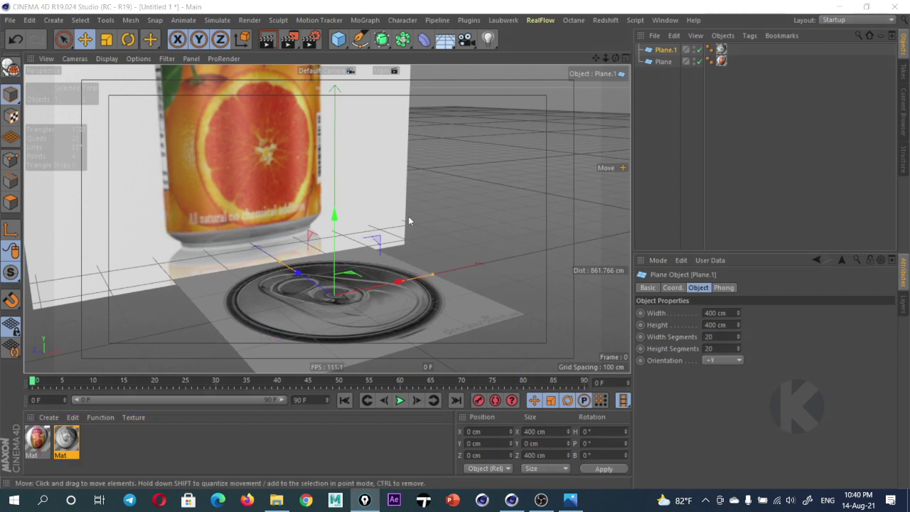
scroll(409, 221, "down", 3)
scroll(409, 221, "down", 2)
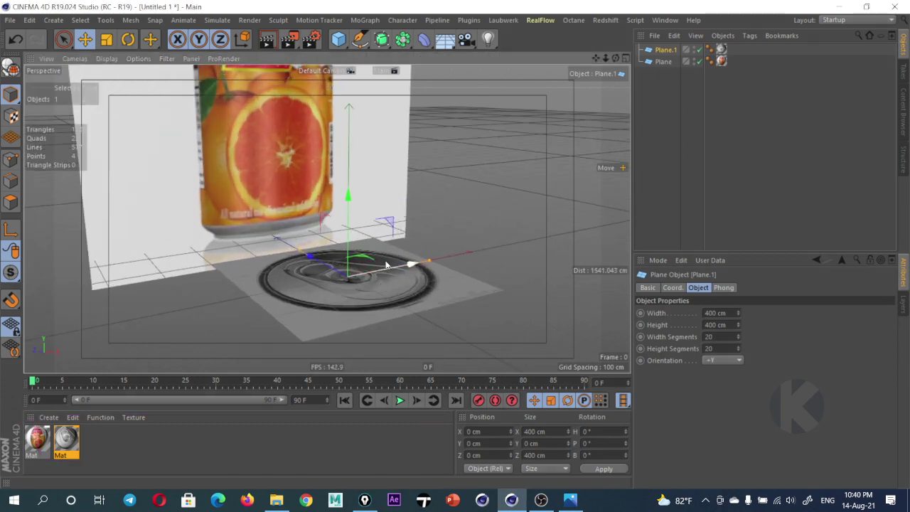
mouse_move(386, 266)
left_mouse_down("alt")
mouse_move(461, 244)
mouse_move(449, 236)
left_mouse_up("alt")
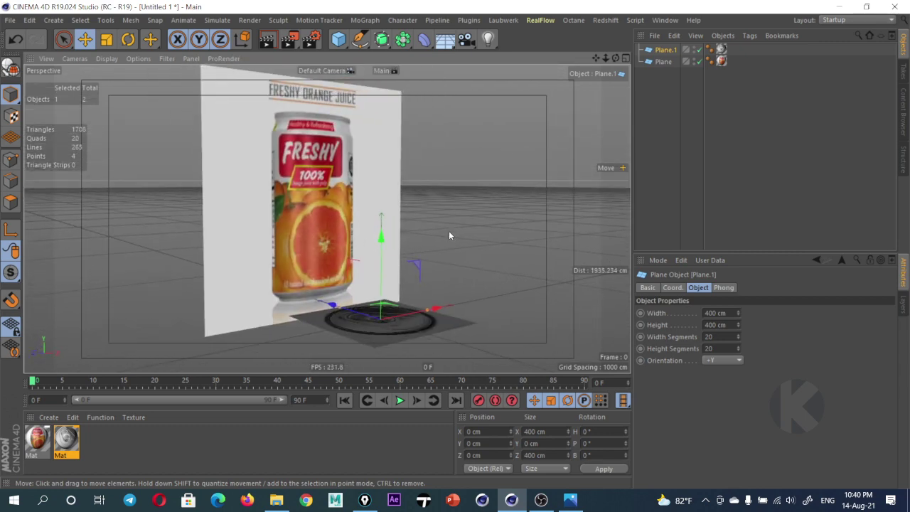